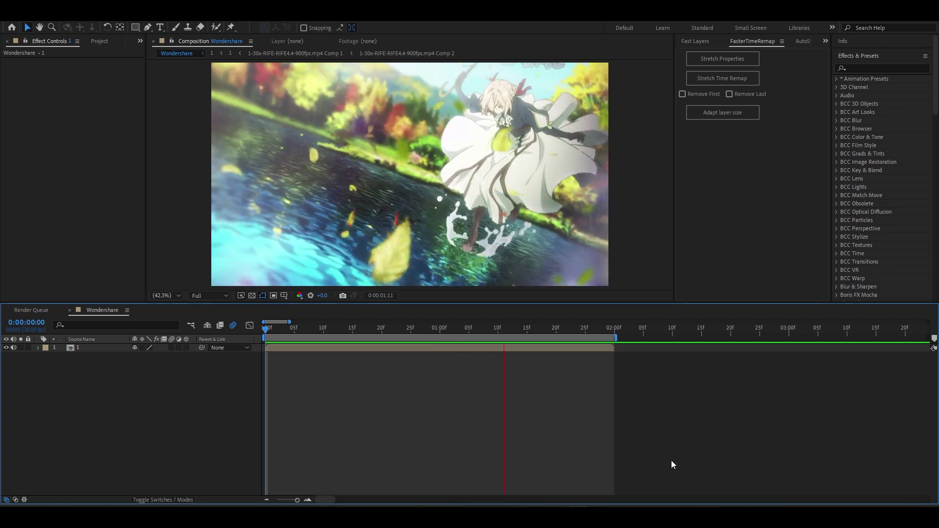
Add an adjustment layer over the clip, split it at 02:00 and move the split part to 0:00.
{"action": "left_click", "coordinate": [296, 349]}
{"action": "right_click", "coordinate": [187, 383]}
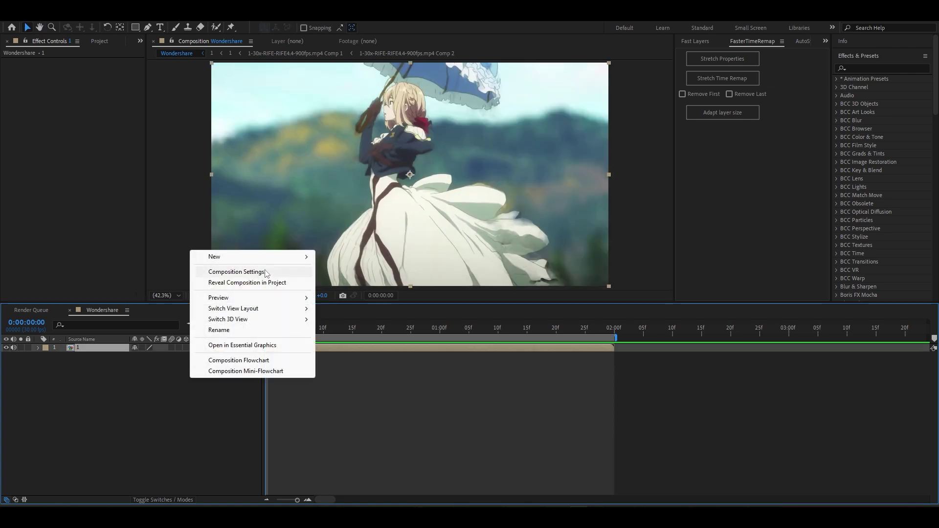
{"action": "left_click", "coordinate": [362, 337]}
{"action": "left_click", "coordinate": [617, 328]}
{"action": "key", "text": "ctrl+shift+d"}
{"action": "key", "text": "alt+Home"}
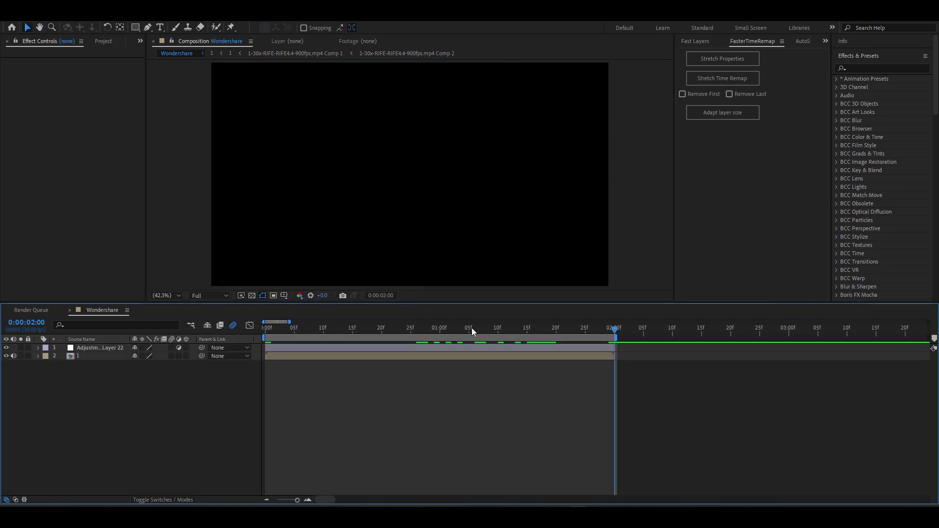
{"action": "left_click_drag", "start_coordinate": [471, 328], "coordinate": [254, 338]}
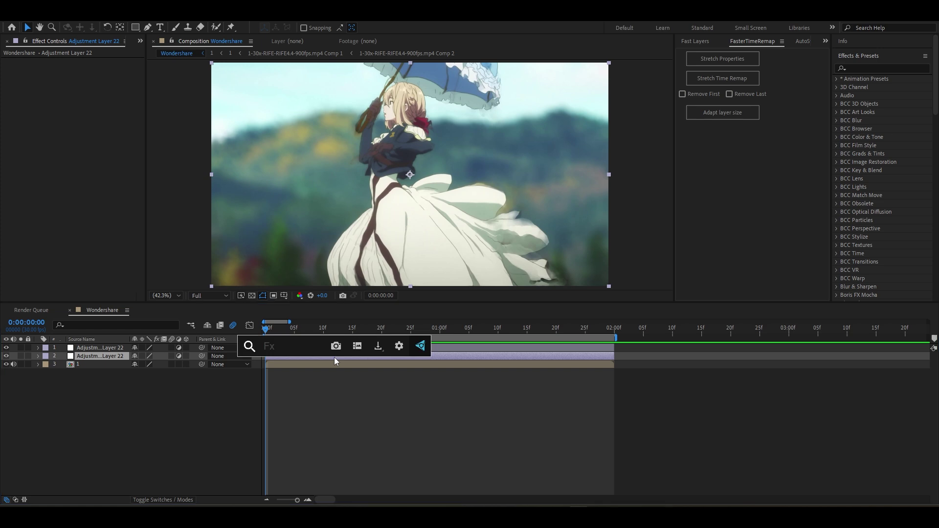
{"action": "left_click", "coordinate": [309, 355]}
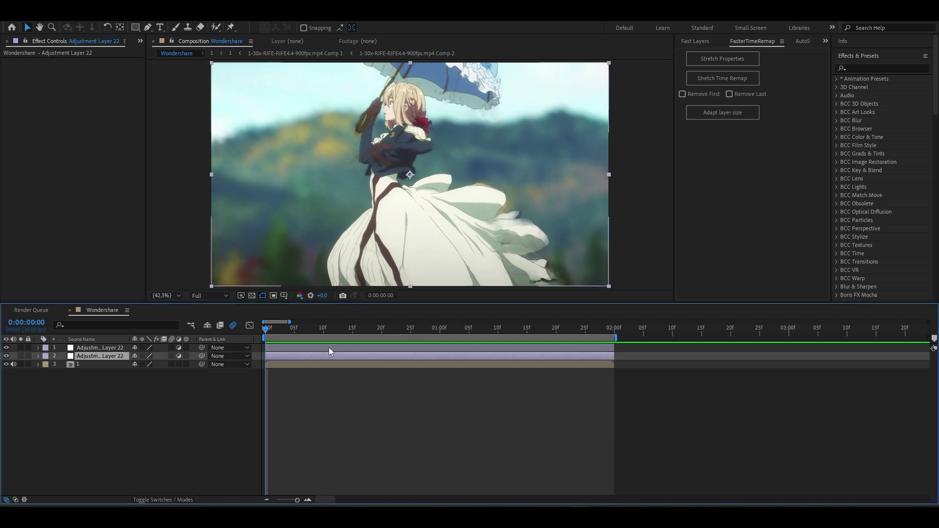
Apply Sharpen, Unsharp Mask and Instant 4K to the top adjustment layer.
{"action": "left_click", "coordinate": [329, 348]}
{"action": "left_click", "coordinate": [332, 398]}
{"action": "left_click", "coordinate": [309, 348]}
{"action": "key", "text": "ctrl+space"}
{"action": "type", "text": "sharp"}
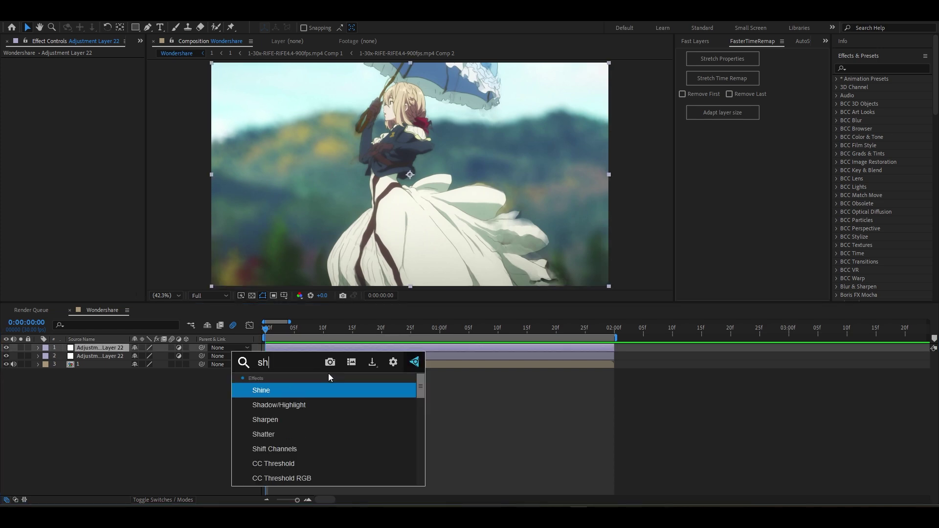
{"action": "key", "text": "Return"}
{"action": "key", "text": "ctrl+space"}
{"action": "type", "text": "unsharp"}
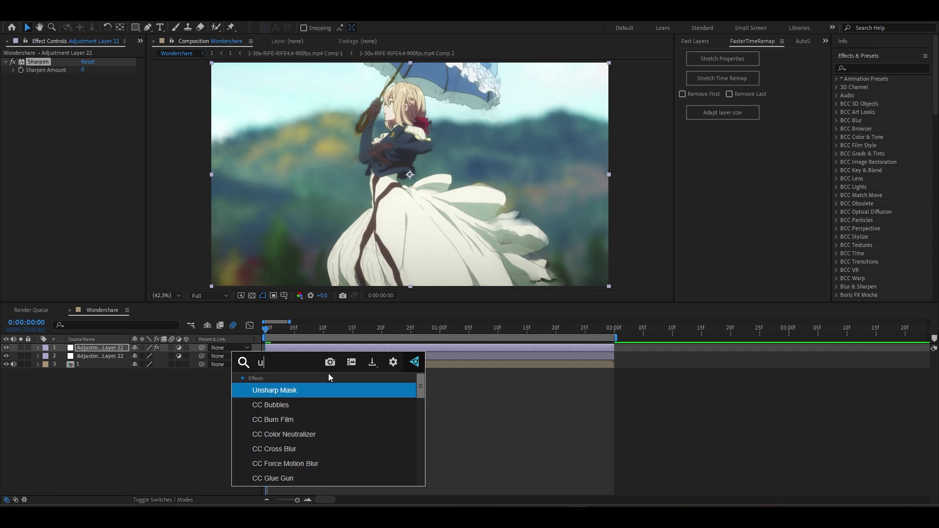
{"action": "key", "text": "Return"}
{"action": "key", "text": "ctrl+space"}
{"action": "type", "text": "in"}
{"action": "key", "text": "Return"}
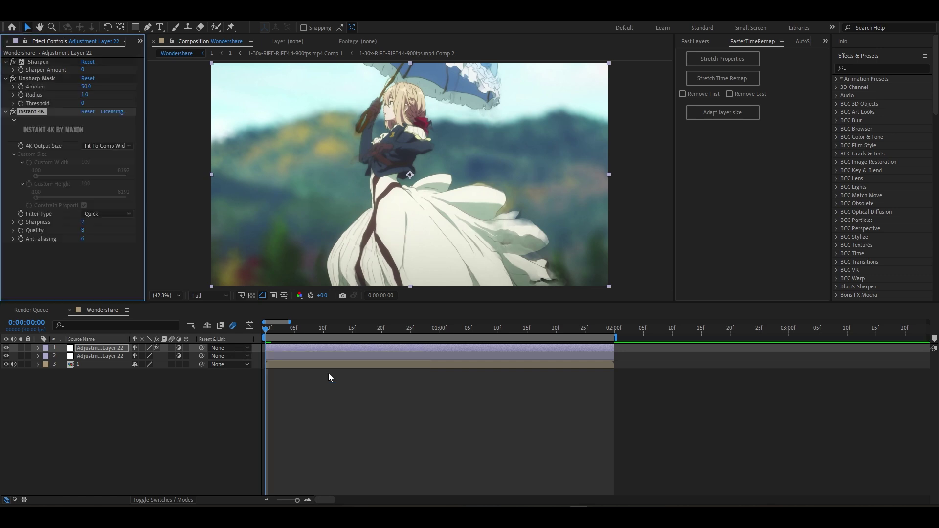
Set Instant 4K filter type to Best, Sharpen to 15 and Unsharp Mask amount to 120.
{"action": "left_click", "coordinate": [117, 214]}
{"action": "left_click", "coordinate": [105, 257]}
{"action": "type", "text": "15"}
{"action": "key", "text": "Return"}
{"action": "type", "text": "1"}
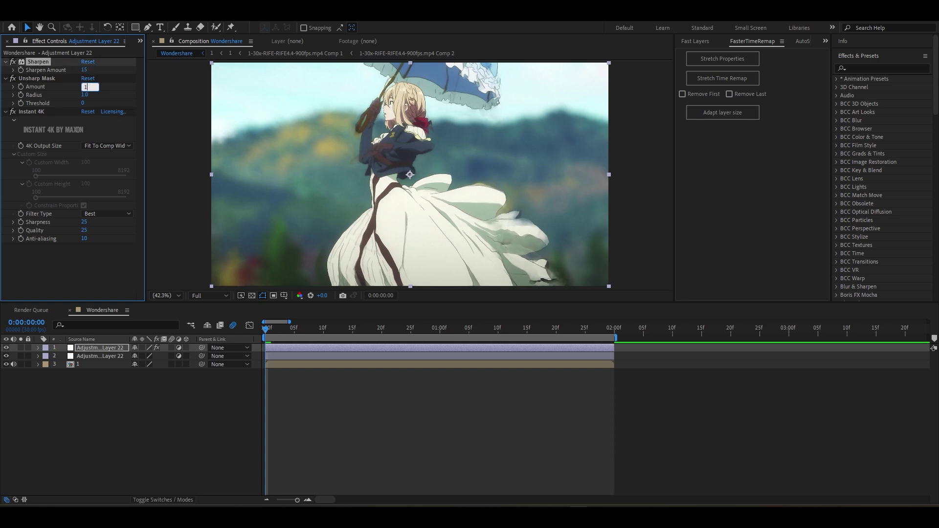
{"action": "type", "text": "20"}
{"action": "key", "text": "Return"}
{"action": "key", "text": "Return"}
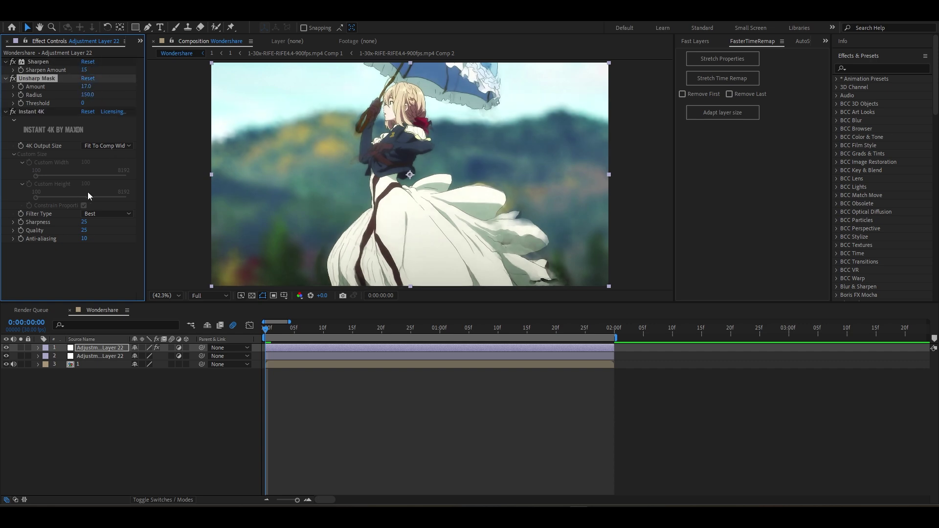
{"action": "left_click", "coordinate": [5, 62]}
{"action": "left_click", "coordinate": [5, 70]}
{"action": "left_click", "coordinate": [5, 79]}
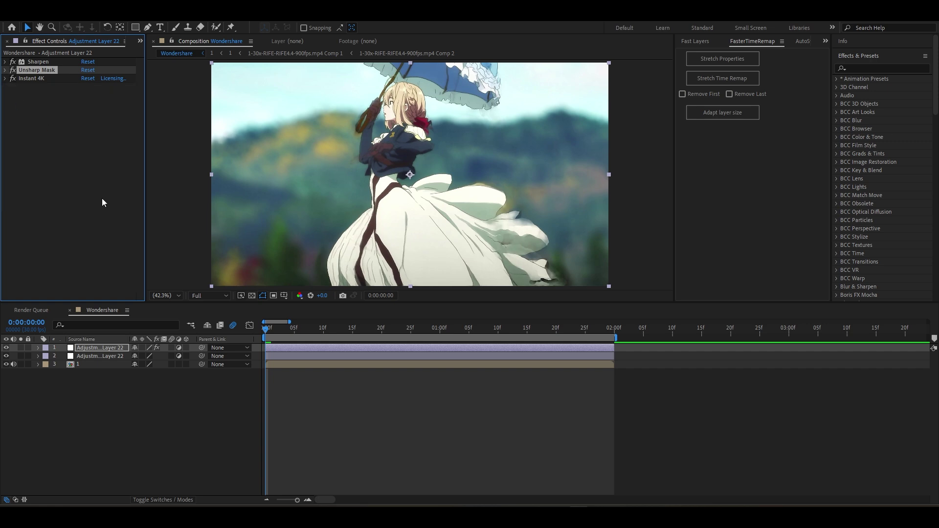
{"action": "left_click", "coordinate": [304, 355]}
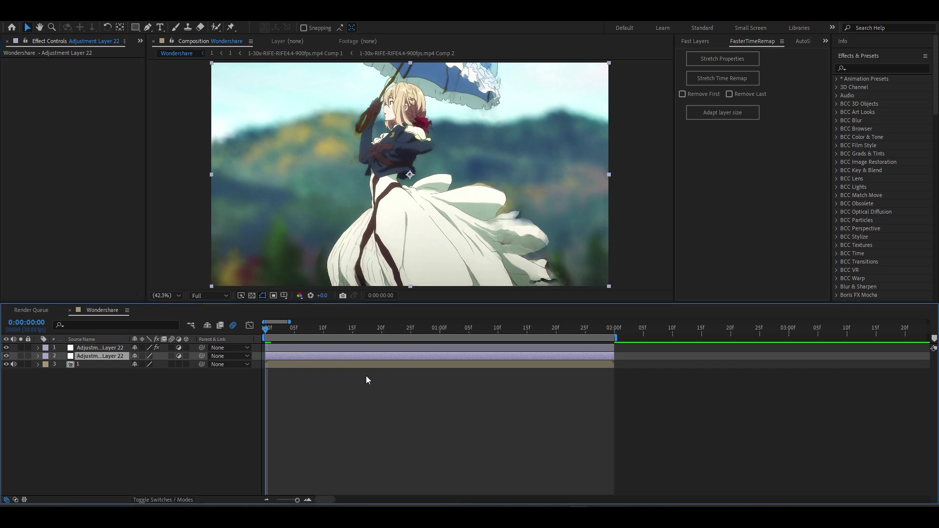
Apply the Looks effect to the second adjustment layer and open its editor.
{"action": "key", "text": "ctrl+space"}
{"action": "type", "text": "lookd"}
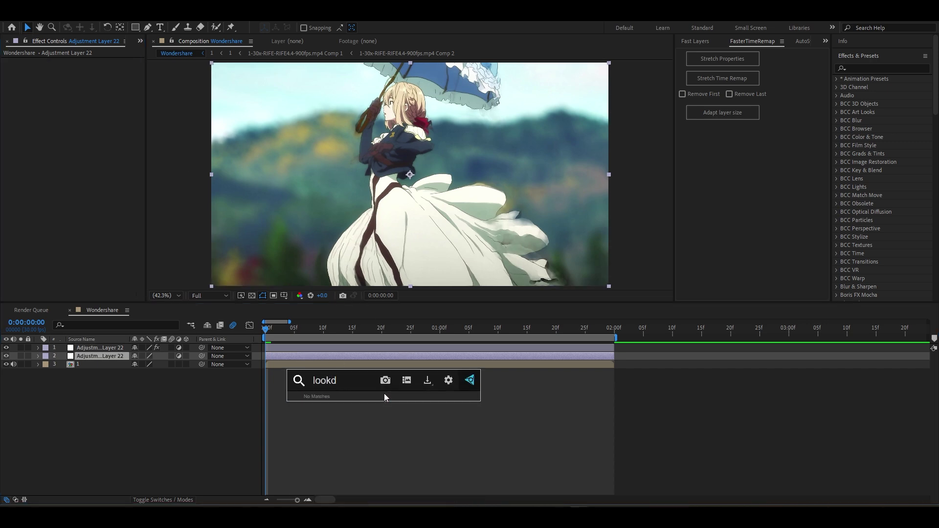
{"action": "key", "text": "BackSpace"}
{"action": "type", "text": "s"}
{"action": "key", "text": "Return"}
{"action": "left_click", "coordinate": [292, 331]}
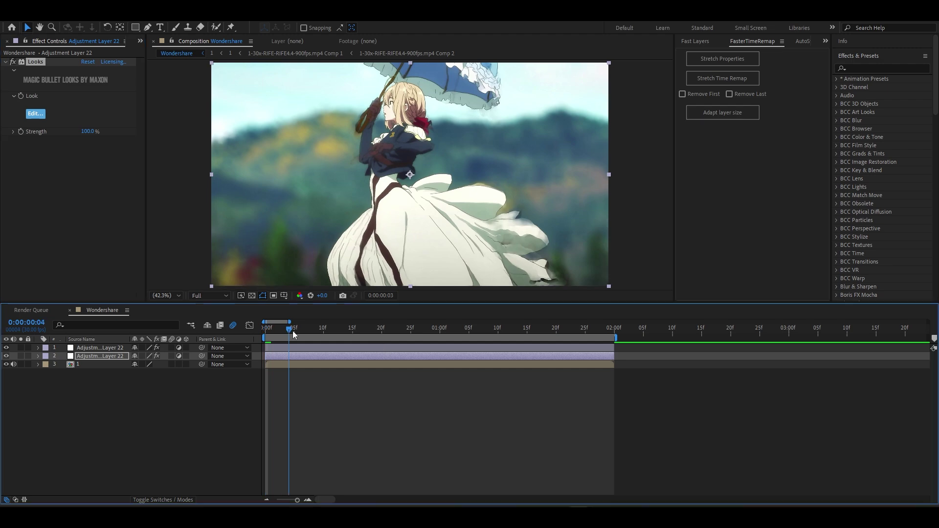
{"action": "key", "text": "space"}
{"action": "left_click", "coordinate": [35, 114]}
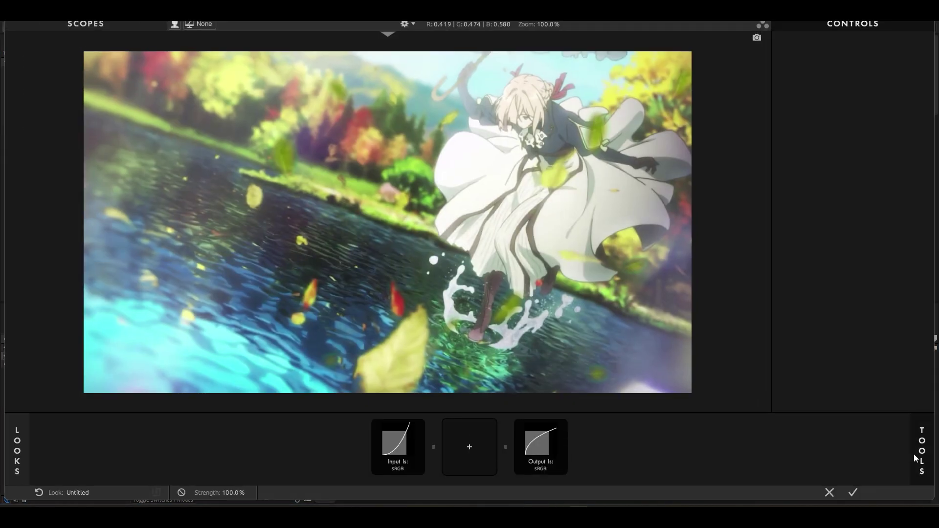
Add Exposure, Diffusion, Edge Softness and Shadows/Highlights tools to the look.
{"action": "left_click", "coordinate": [921, 450]}
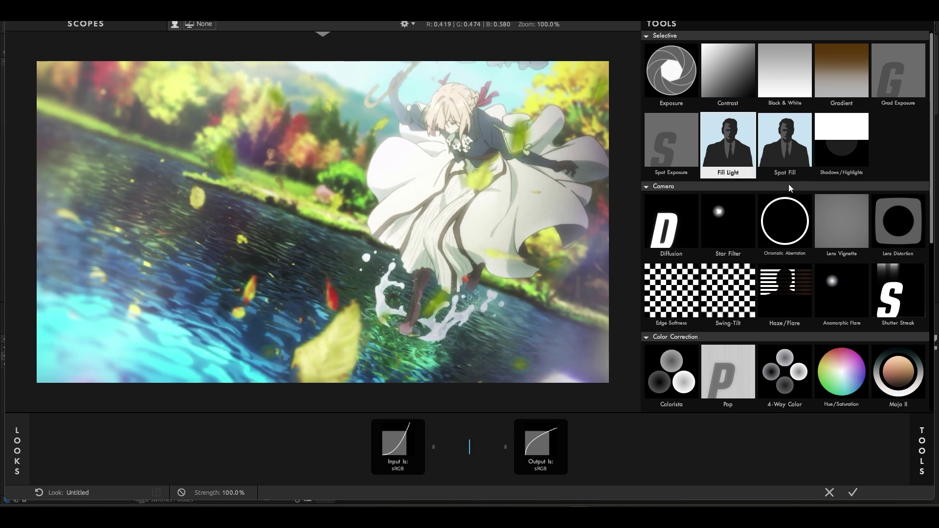
{"action": "left_click", "coordinate": [671, 73]}
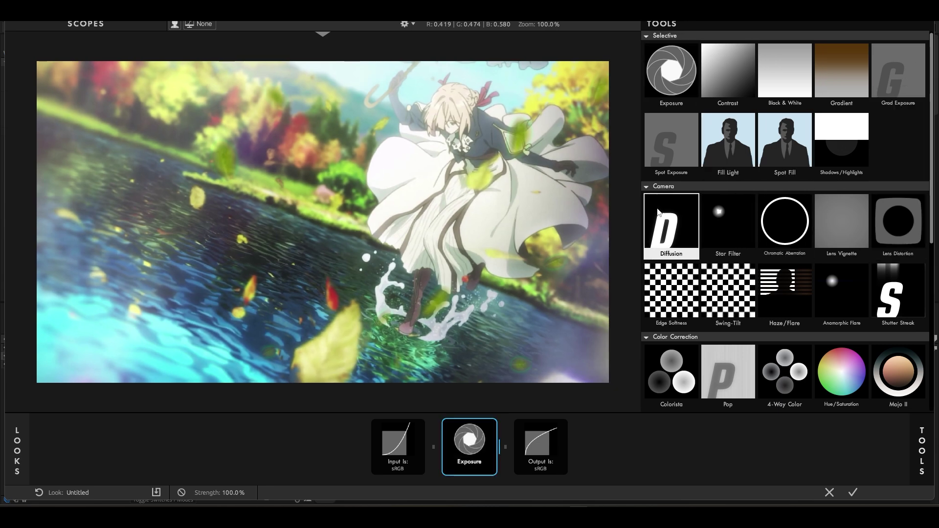
{"action": "left_click", "coordinate": [670, 223]}
{"action": "left_click", "coordinate": [671, 291]}
{"action": "scroll", "coordinate": [753, 336], "scroll_direction": "down", "scroll_amount": 2}
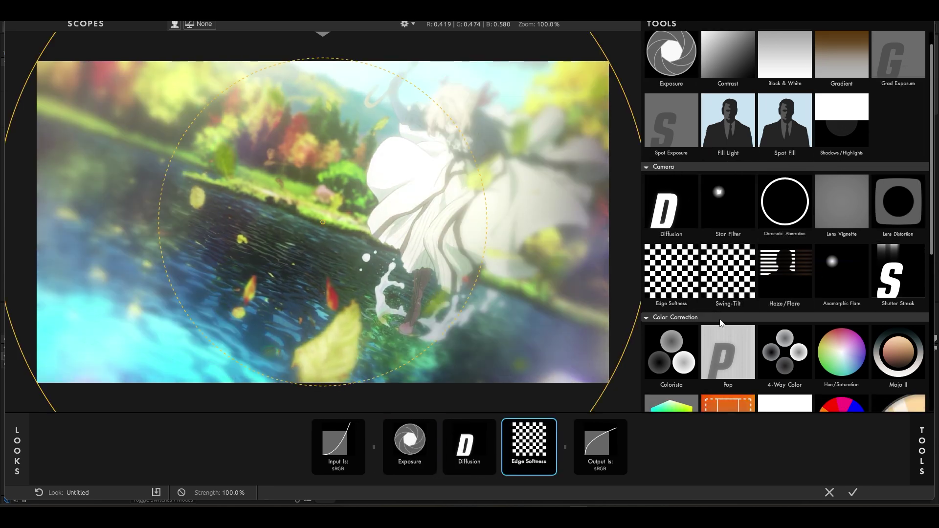
{"action": "left_click", "coordinate": [841, 104]}
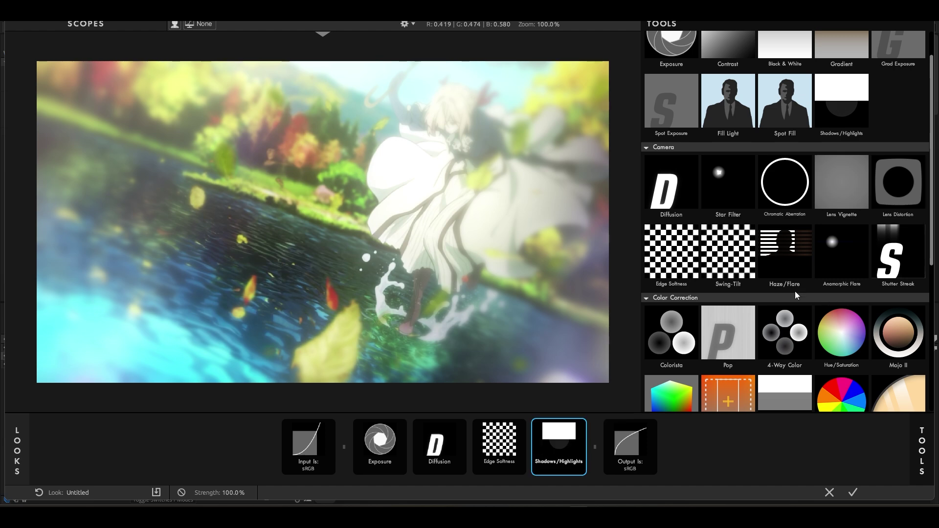
Lower Exposure to -0.10, shrink the Diffusion glow and widen the Edge Softness centre.
{"action": "left_click", "coordinate": [379, 442]}
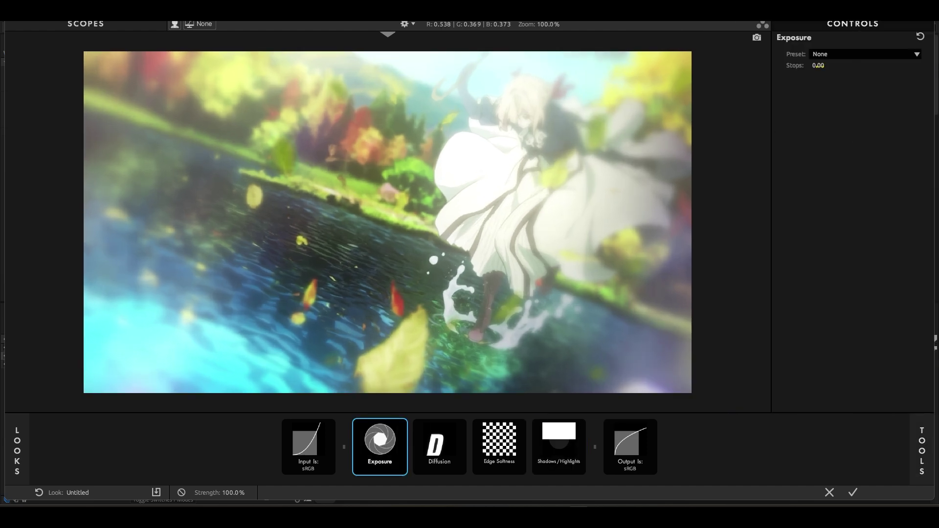
{"action": "left_click_drag", "start_coordinate": [818, 65], "coordinate": [813, 65]}
{"action": "left_click", "coordinate": [439, 445]}
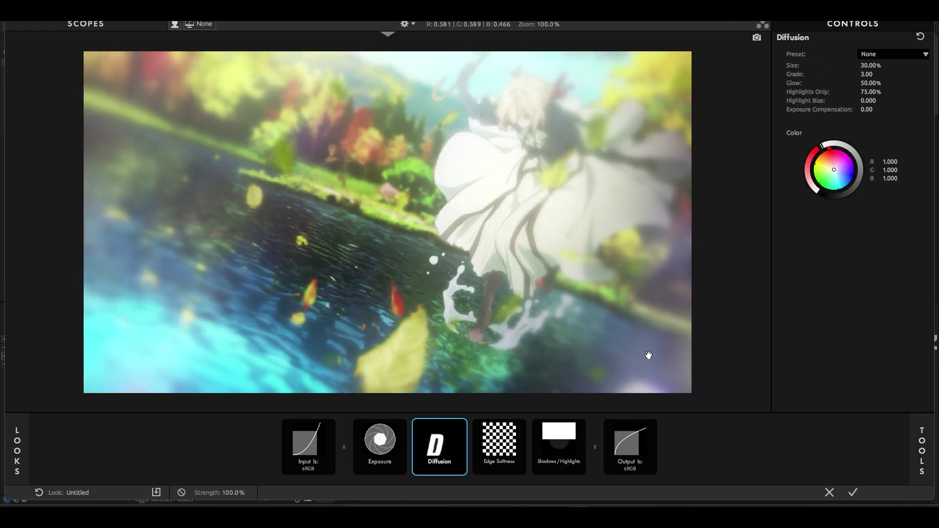
{"action": "left_click_drag", "start_coordinate": [870, 68], "coordinate": [860, 68]}
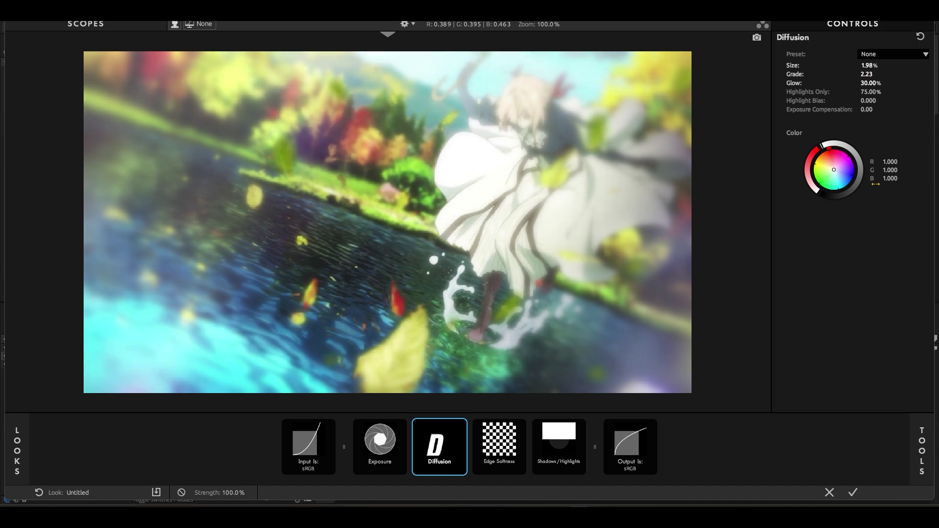
{"action": "left_click", "coordinate": [523, 441]}
{"action": "left_click_drag", "start_coordinate": [559, 246], "coordinate": [650, 278]}
Set Shadows/Highlights to Shadows +0.20 and Highlights -0.10.
{"action": "left_click", "coordinate": [537, 450]}
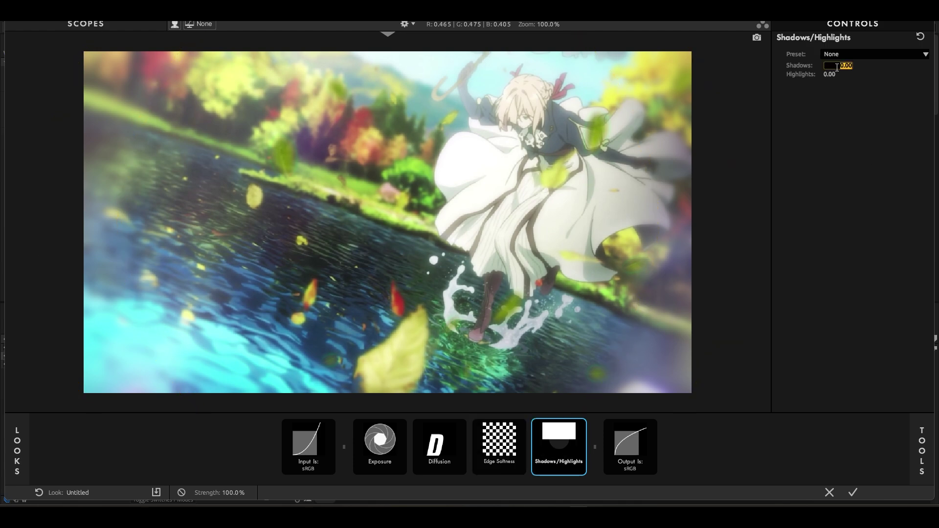
{"action": "left_click", "coordinate": [830, 66]}
{"action": "type", "text": "1"}
{"action": "key", "text": "Return"}
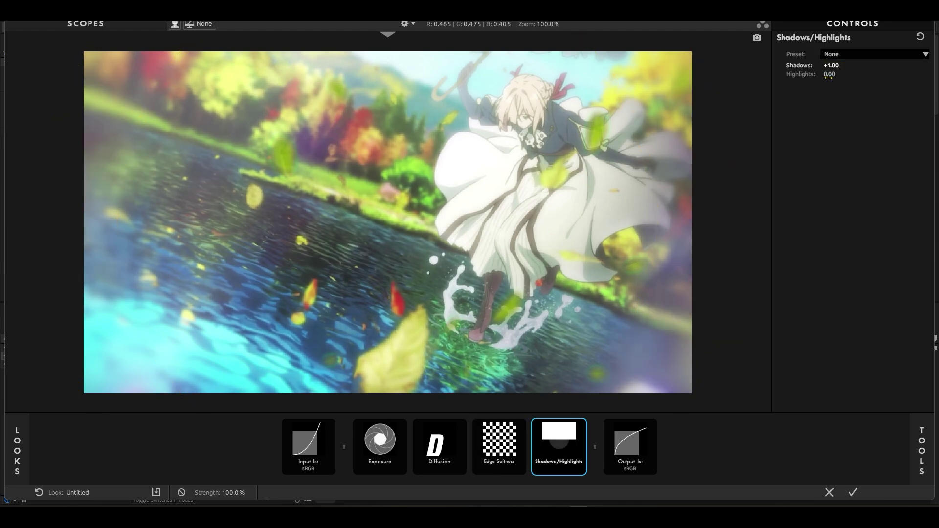
{"action": "left_click", "coordinate": [830, 78]}
{"action": "type", "text": "-1"}
{"action": "key", "text": "Return"}
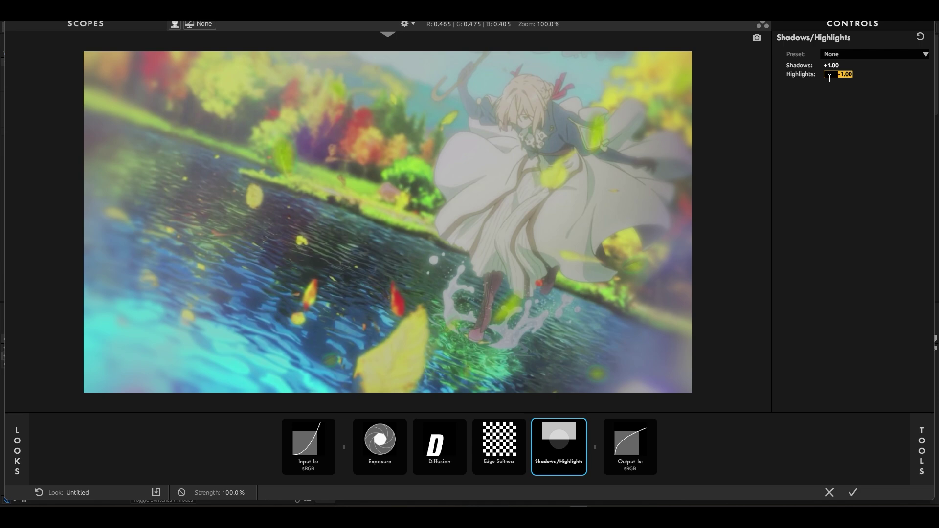
{"action": "type", "text": "-0.1"}
{"action": "key", "text": "Return"}
{"action": "left_click", "coordinate": [835, 66]}
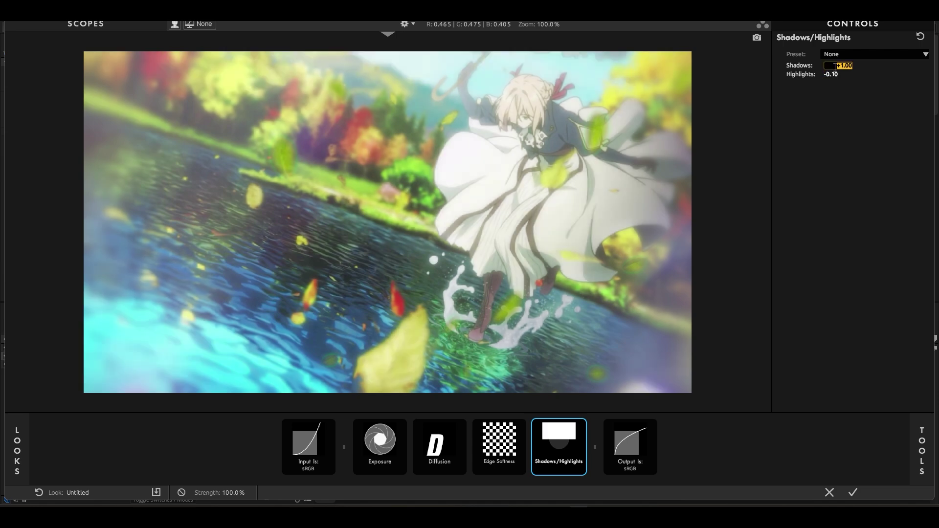
{"action": "type", "text": "0.2"}
{"action": "key", "text": "Return"}
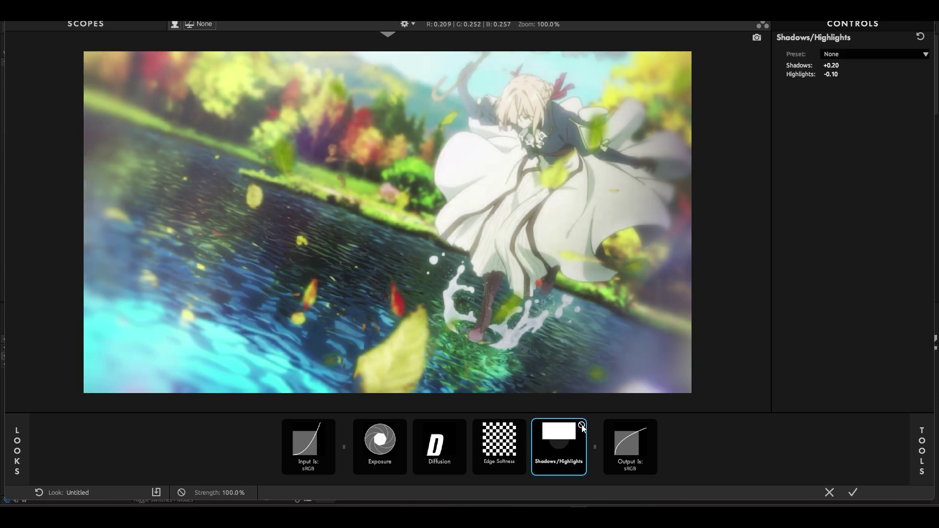
Apply the first look and add a second Looks effect.
{"action": "left_click", "coordinate": [853, 493]}
{"action": "right_click", "coordinate": [59, 260]}
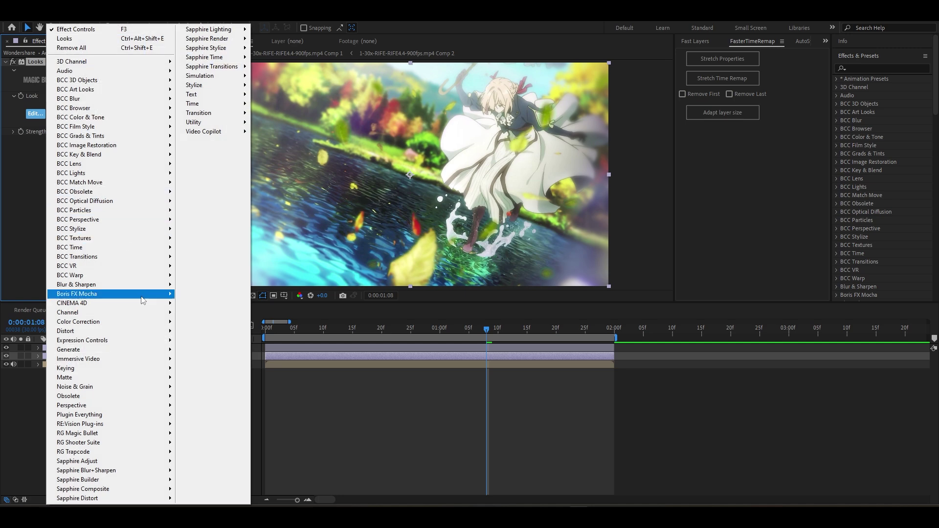
{"action": "right_click", "coordinate": [379, 294]}
{"action": "key", "text": "Escape"}
{"action": "key", "text": "ctrl+space"}
{"action": "type", "text": "look"}
{"action": "key", "text": "Return"}
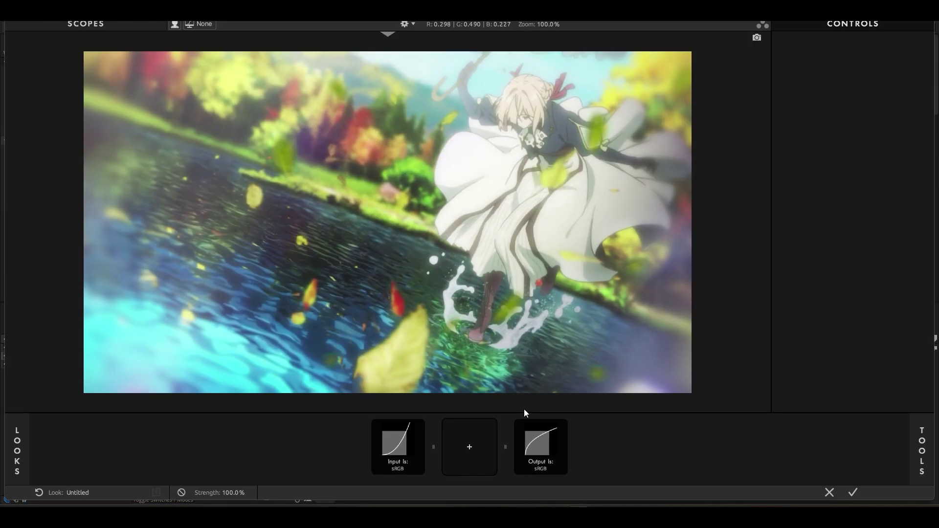
Add Mojo II and a LUT tool to the new Looks grade.
{"action": "mouse_move", "coordinate": [870, 447]}
{"action": "double_click", "coordinate": [894, 370]}
{"action": "scroll", "coordinate": [782, 293], "scroll_direction": "down", "scroll_amount": 5}
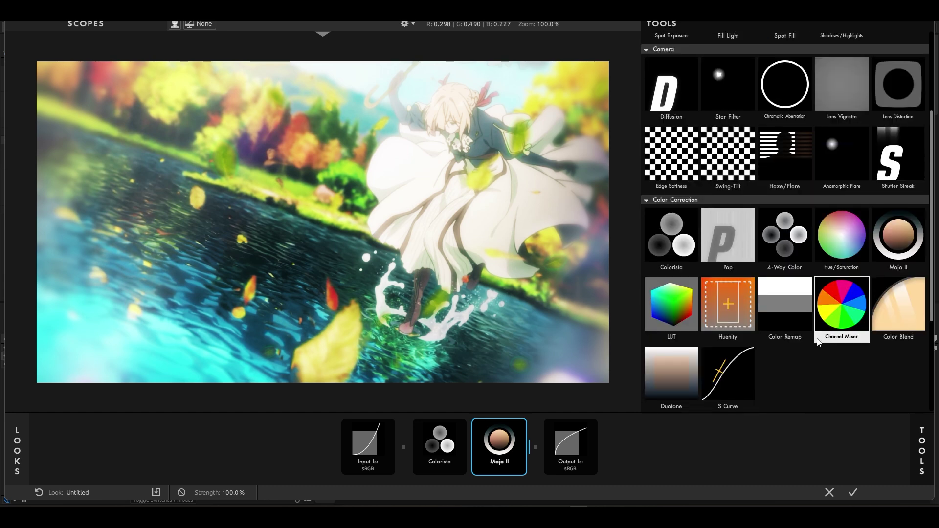
{"action": "double_click", "coordinate": [671, 226]}
{"action": "left_click_drag", "start_coordinate": [671, 226], "coordinate": [487, 443]}
Set Mojo II to Mojo 25%, Blue Squeeze 15% and adjust Skin Squeeze.
{"action": "left_click", "coordinate": [379, 442]}
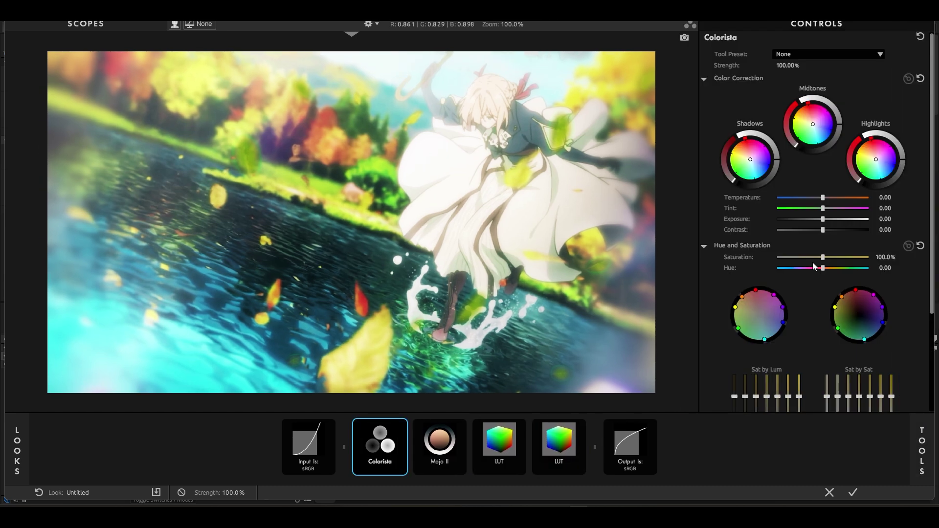
{"action": "left_click", "coordinate": [439, 442]}
{"action": "left_click", "coordinate": [847, 67]}
{"action": "key", "text": "Return"}
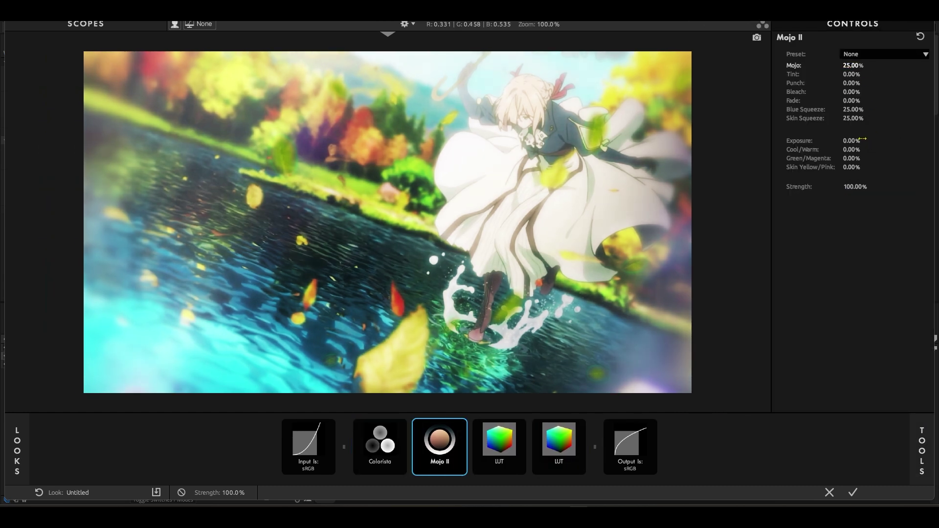
{"action": "key", "text": "Return"}
{"action": "left_click_drag", "start_coordinate": [856, 118], "coordinate": [853, 119]}
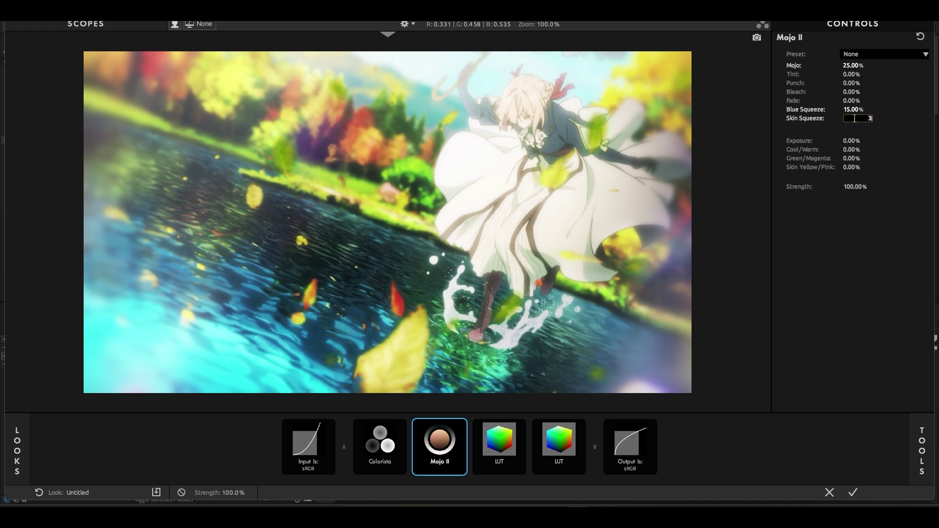
{"action": "type", "text": "3"}
{"action": "key", "text": "Return"}
Set the first LUT to Bloodbag at a reduced strength.
{"action": "left_click", "coordinate": [513, 467]}
{"action": "left_click", "coordinate": [808, 230]}
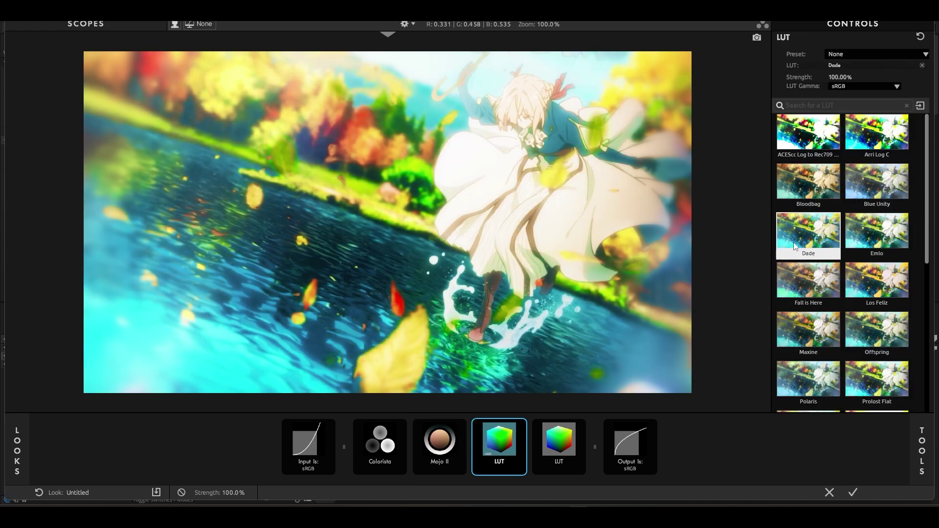
{"action": "left_click", "coordinate": [813, 199]}
{"action": "left_click", "coordinate": [841, 77]}
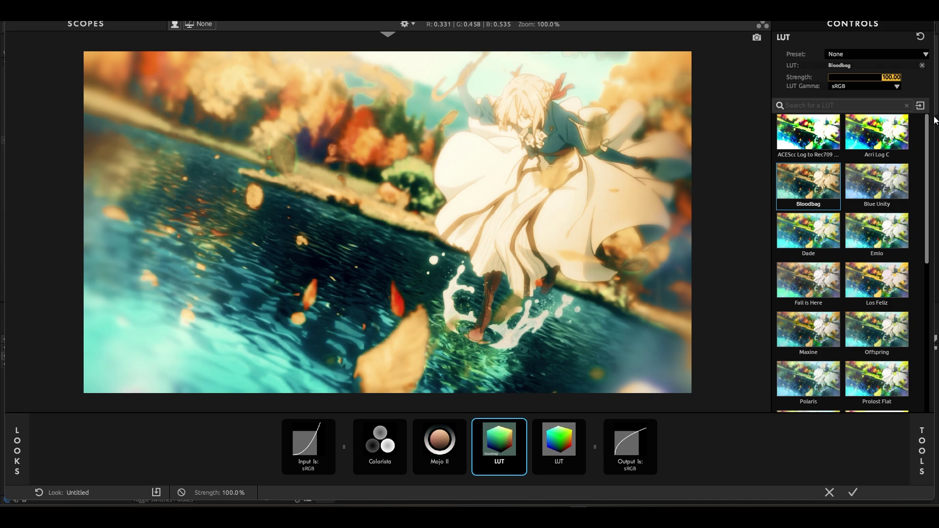
{"action": "type", "text": "0"}
{"action": "key", "text": "Return"}
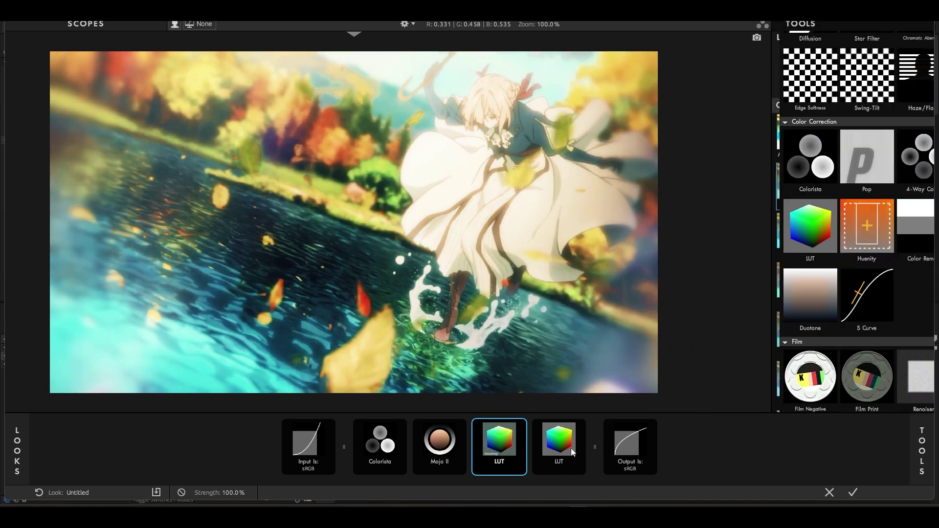
Set the second LUT to Blue Unity at 70% strength.
{"action": "left_click", "coordinate": [559, 448]}
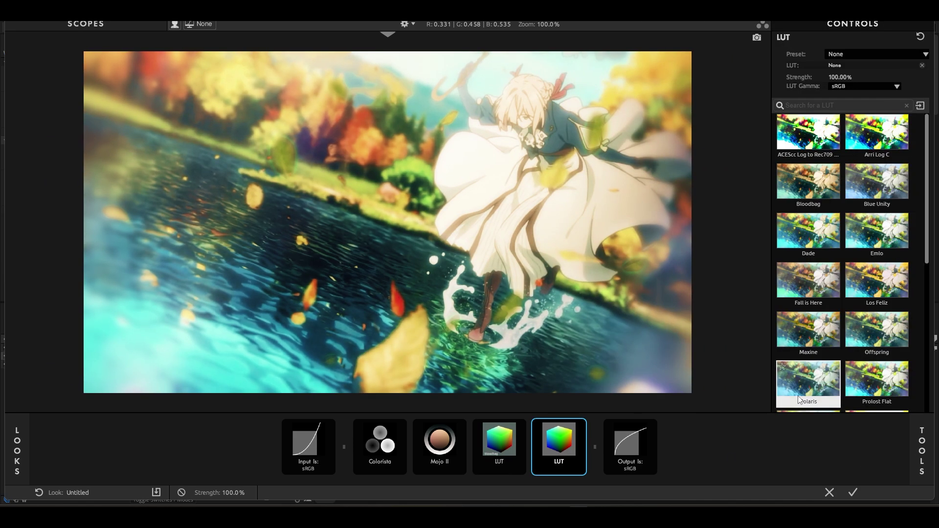
{"action": "left_click", "coordinate": [808, 279]}
{"action": "left_click", "coordinate": [877, 230]}
{"action": "left_click", "coordinate": [894, 200]}
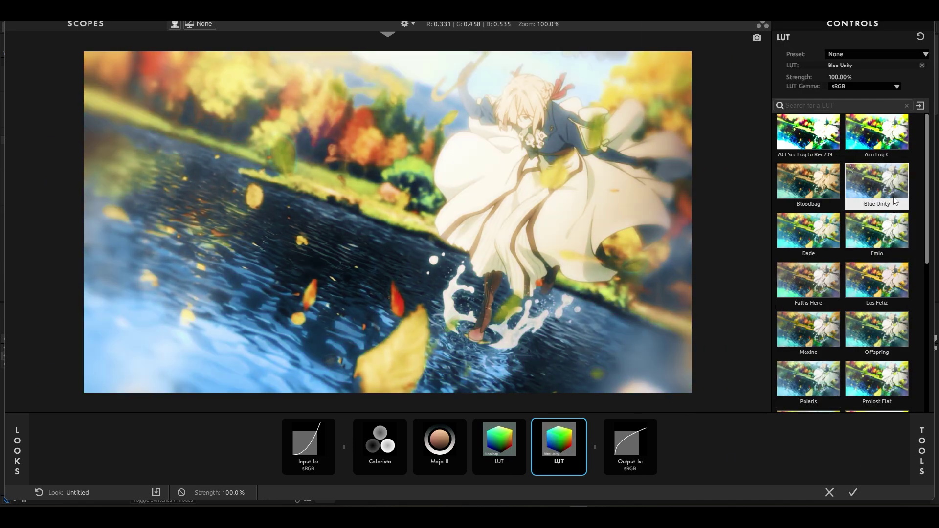
{"action": "left_click", "coordinate": [849, 79]}
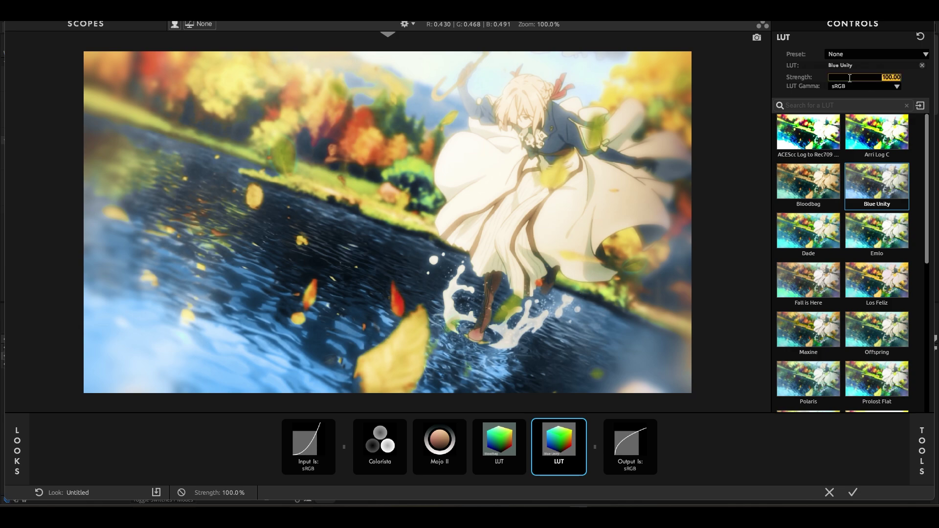
{"action": "key", "text": "Return"}
Add a third LUT set to Dade at 30% and apply the look.
{"action": "left_click", "coordinate": [921, 450]}
{"action": "double_click", "coordinate": [677, 222]}
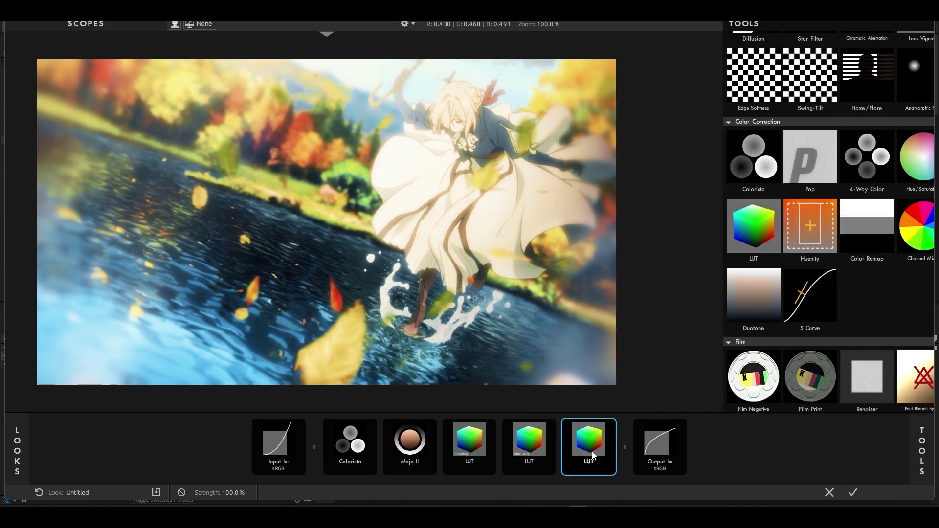
{"action": "left_click", "coordinate": [802, 201]}
{"action": "left_click", "coordinate": [808, 230]}
{"action": "left_click", "coordinate": [849, 77]}
{"action": "type", "text": "30"}
{"action": "key", "text": "Return"}
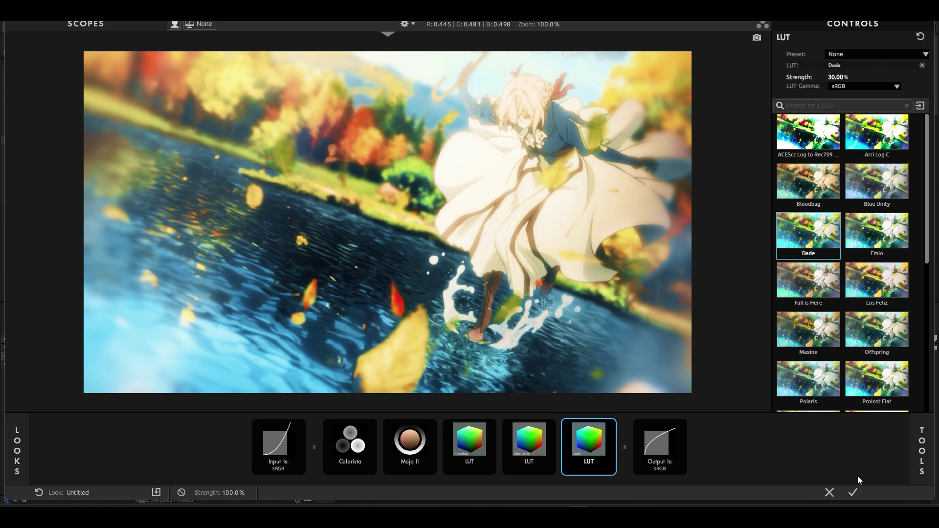
{"action": "left_click", "coordinate": [853, 492]}
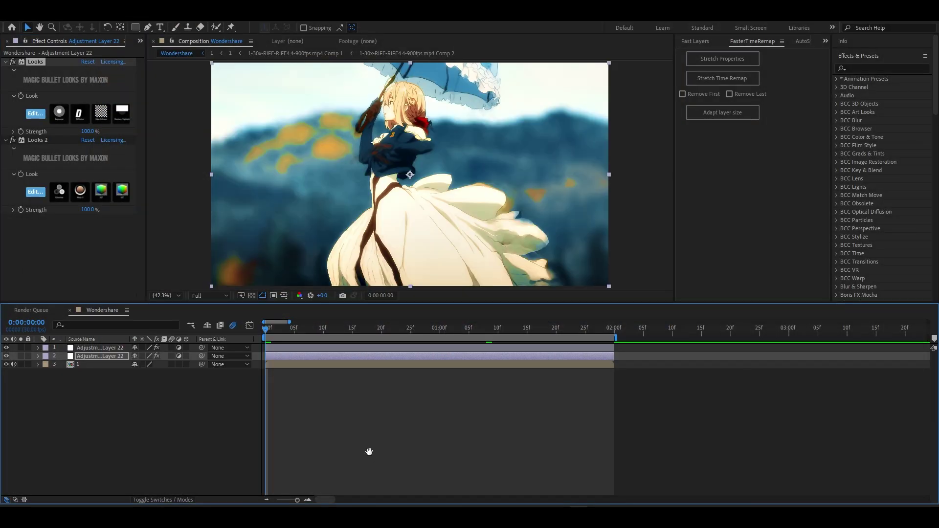
Play back the graded composition preview.
{"action": "key", "text": "space"}
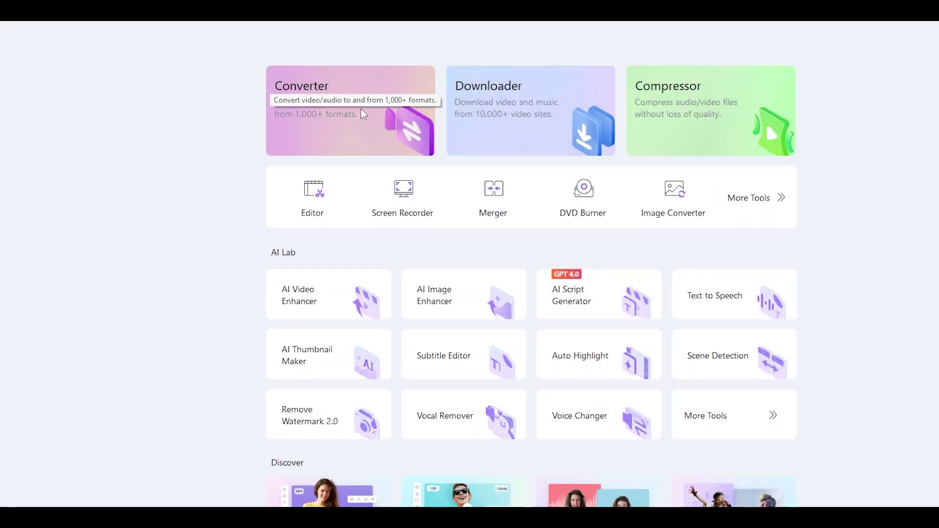
Add Wondershare _2.avi to the Converter's file list.
{"action": "left_click", "coordinate": [360, 108]}
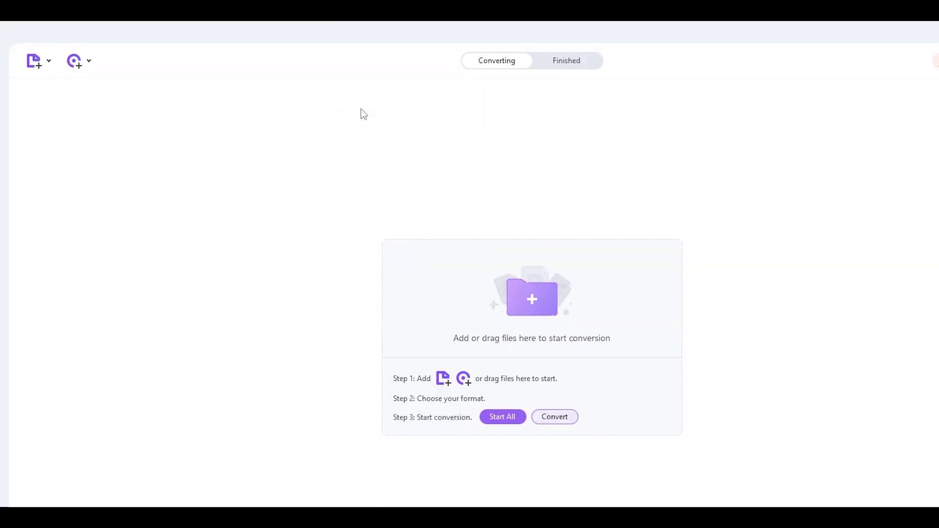
{"action": "left_click", "coordinate": [512, 217]}
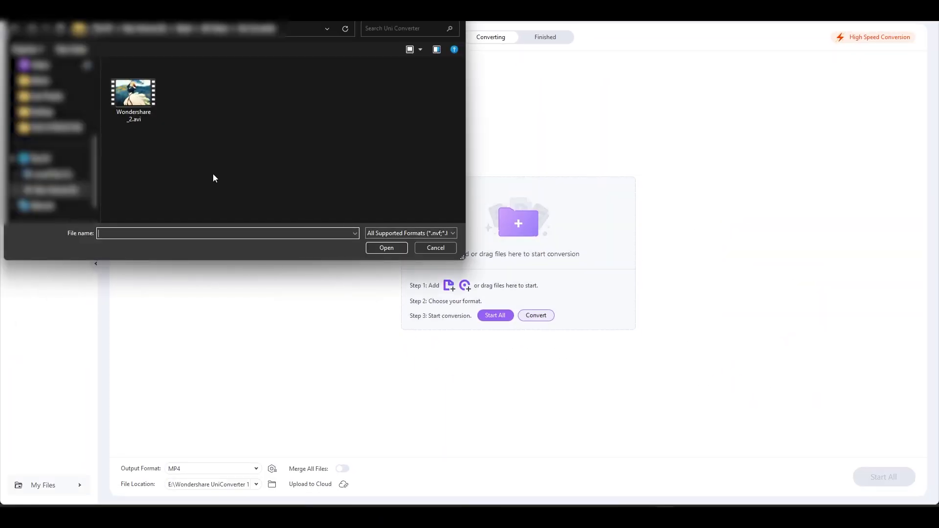
{"action": "left_click", "coordinate": [132, 104]}
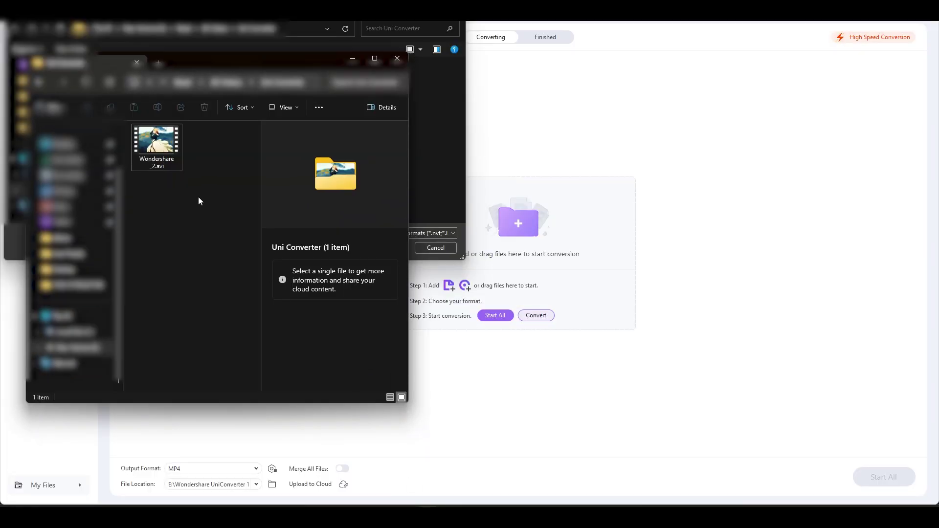
{"action": "left_click", "coordinate": [166, 153]}
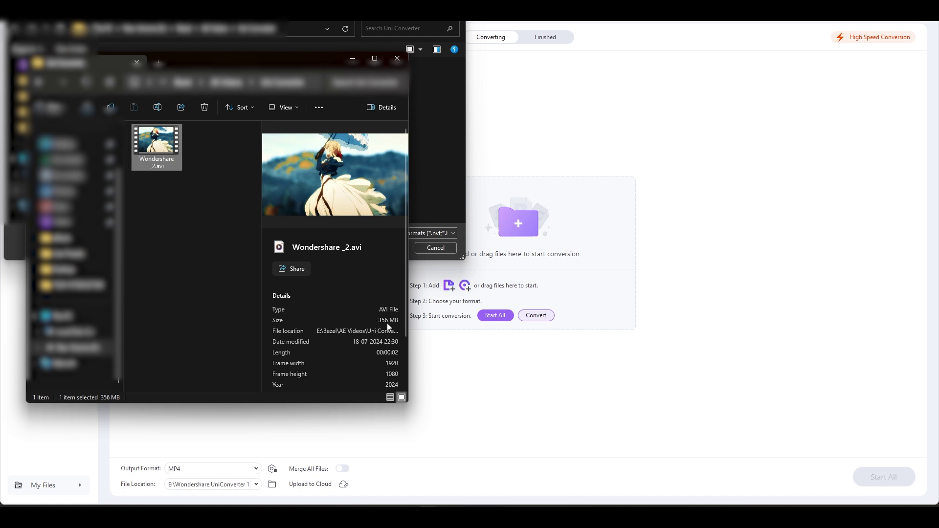
{"action": "left_click", "coordinate": [353, 59]}
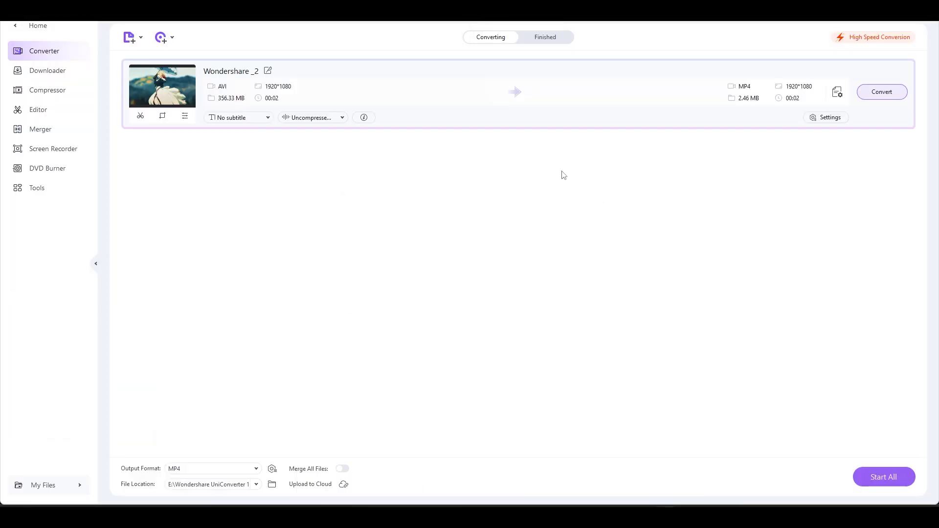
Set the MP4 output encoder to H264, 30 fps, at 1920*1080 resolution.
{"action": "left_click", "coordinate": [826, 118]}
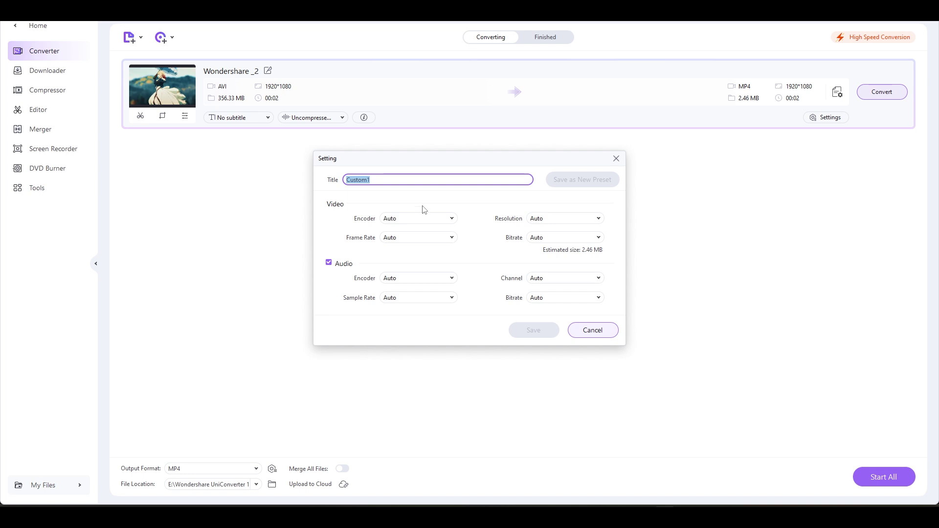
{"action": "left_click", "coordinate": [426, 219]}
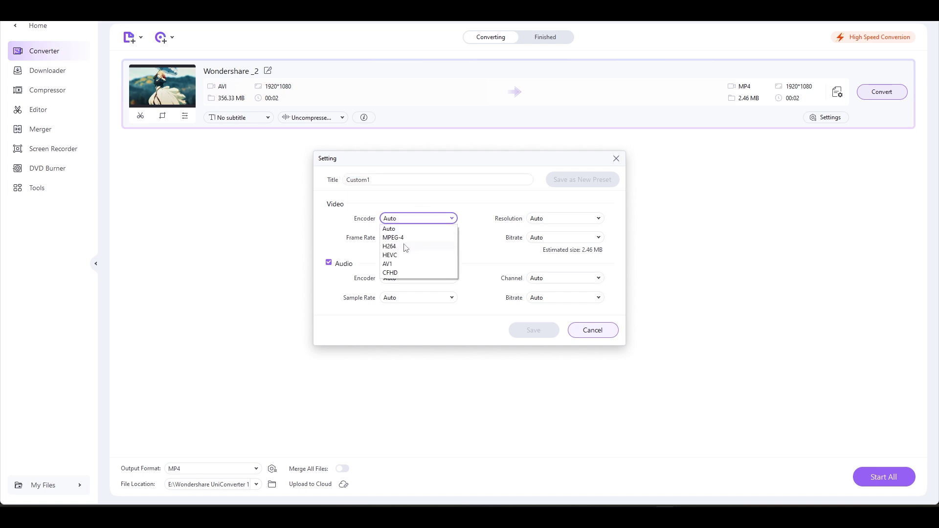
{"action": "left_click", "coordinate": [404, 247]}
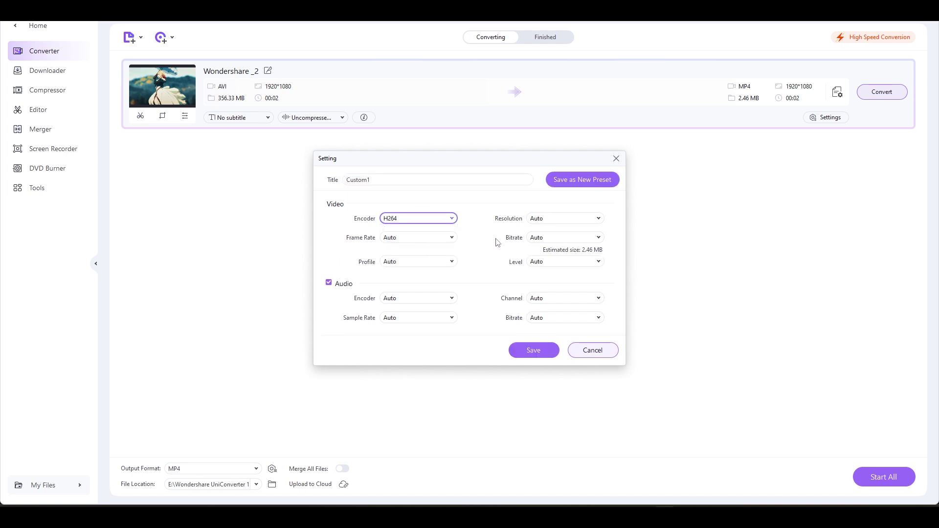
{"action": "left_click", "coordinate": [450, 237]}
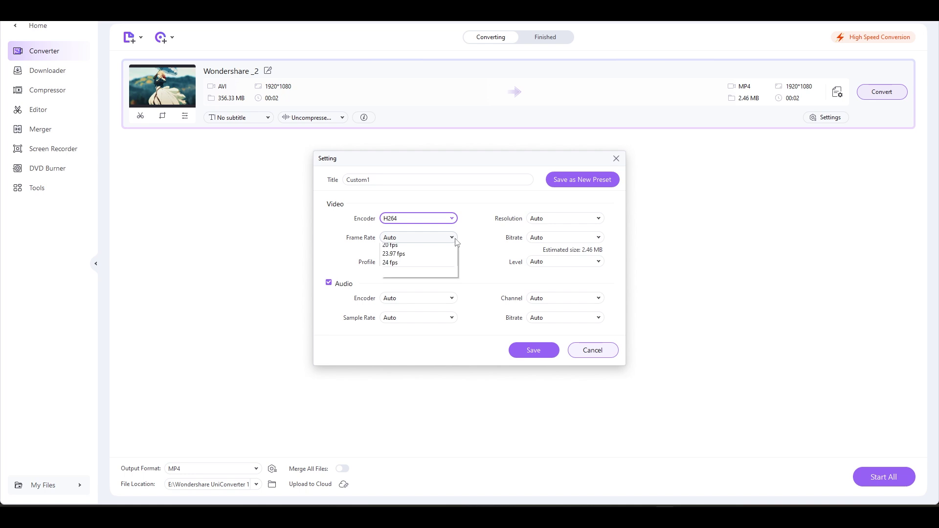
{"action": "scroll", "coordinate": [404, 310], "scroll_direction": "down", "scroll_amount": 2}
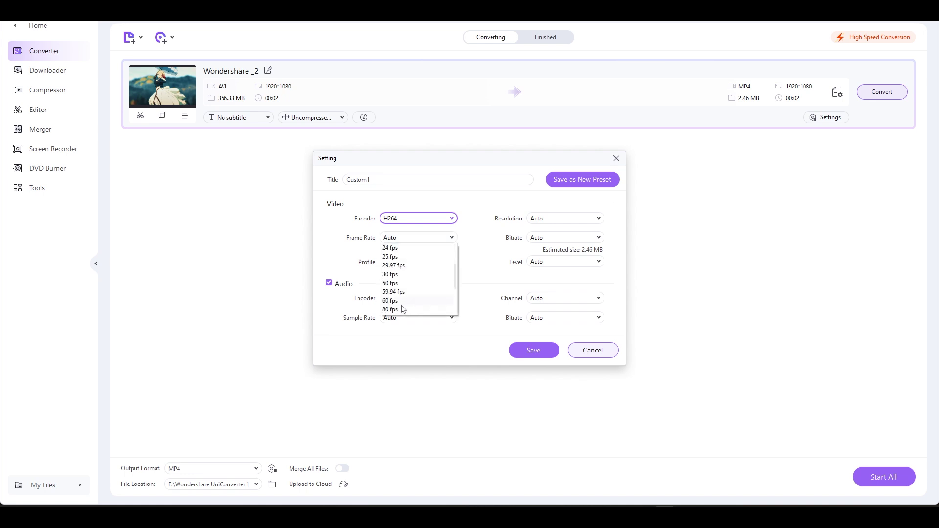
{"action": "left_click", "coordinate": [395, 274]}
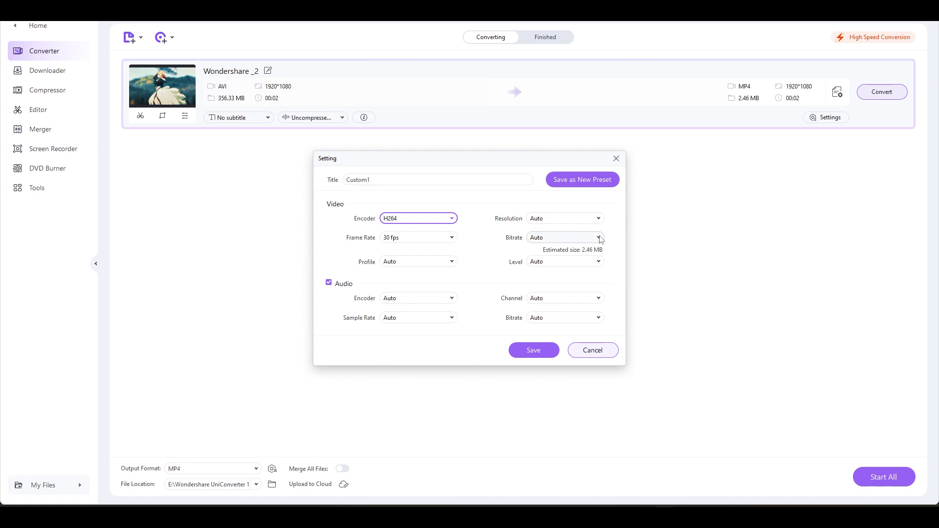
{"action": "left_click", "coordinate": [578, 220]}
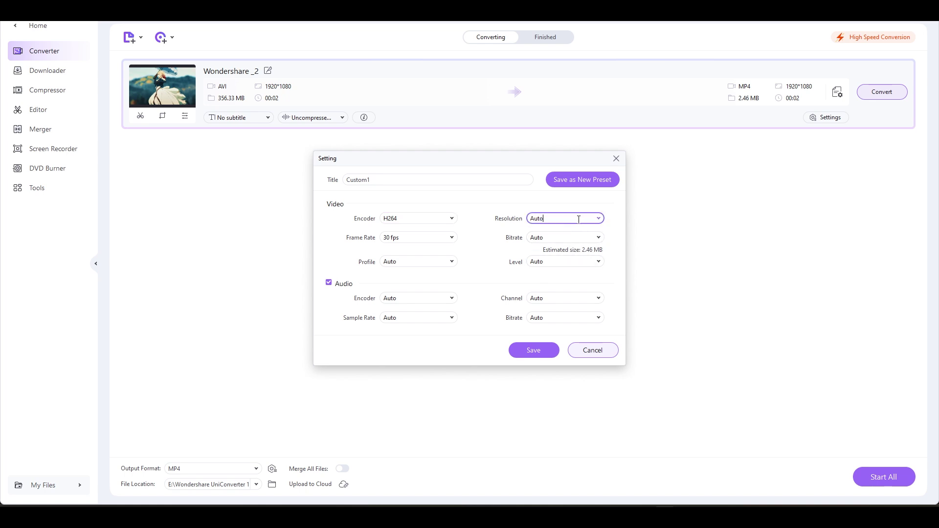
{"action": "left_click", "coordinate": [593, 218]}
{"action": "scroll", "coordinate": [558, 278], "scroll_direction": "down", "scroll_amount": 5}
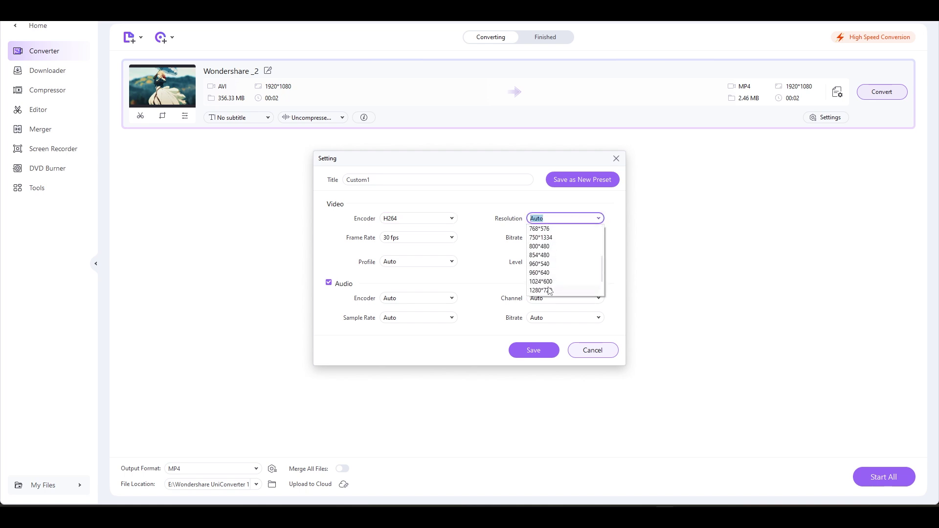
{"action": "left_click", "coordinate": [551, 264]}
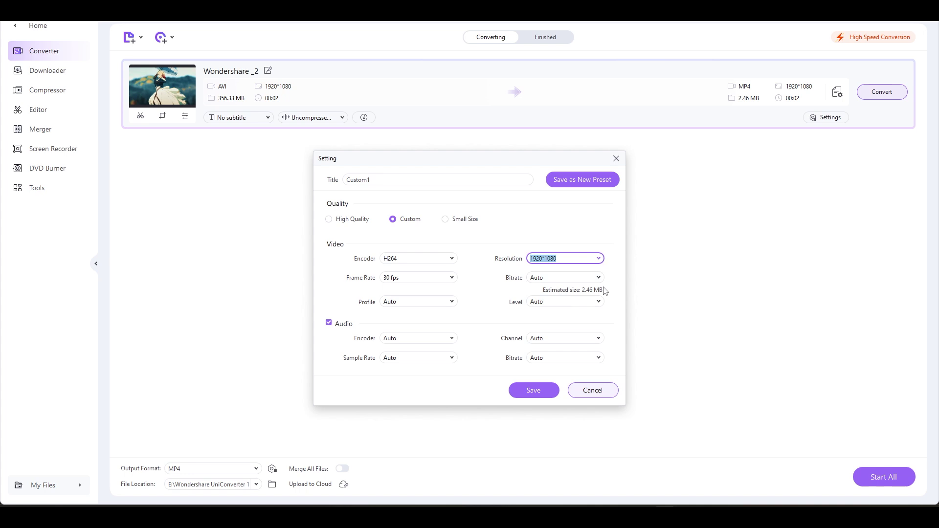
Set bitrate 30000 kbps and High Profile with Auto level, then save the settings.
{"action": "left_click", "coordinate": [595, 278]}
{"action": "left_click", "coordinate": [600, 279]}
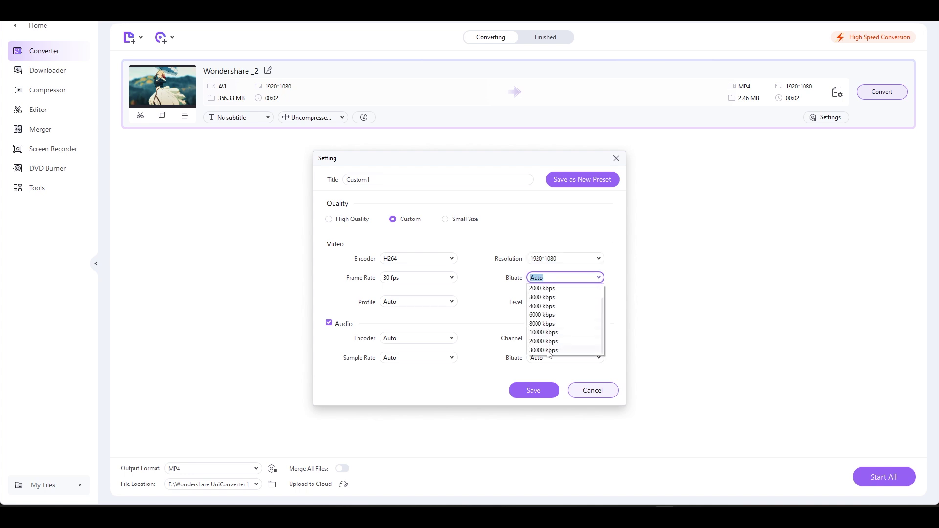
{"action": "left_click", "coordinate": [547, 350]}
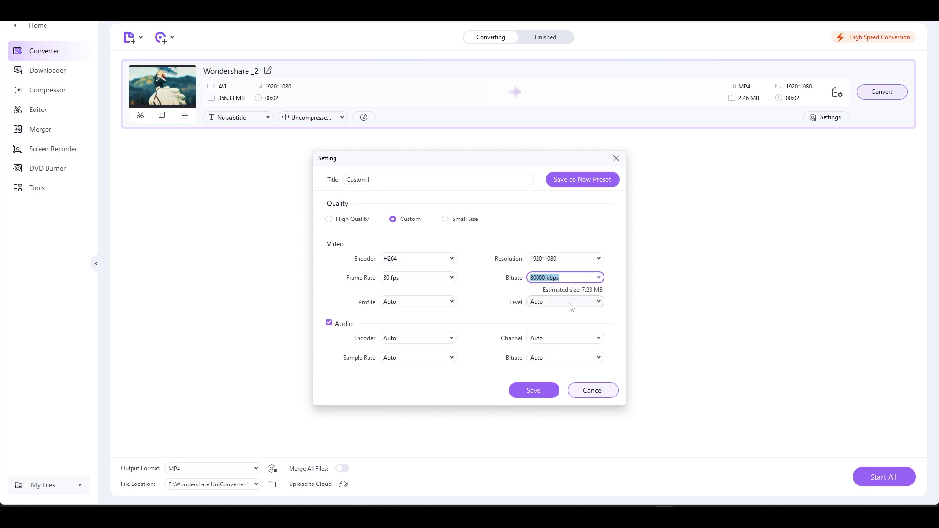
{"action": "left_click", "coordinate": [446, 303]}
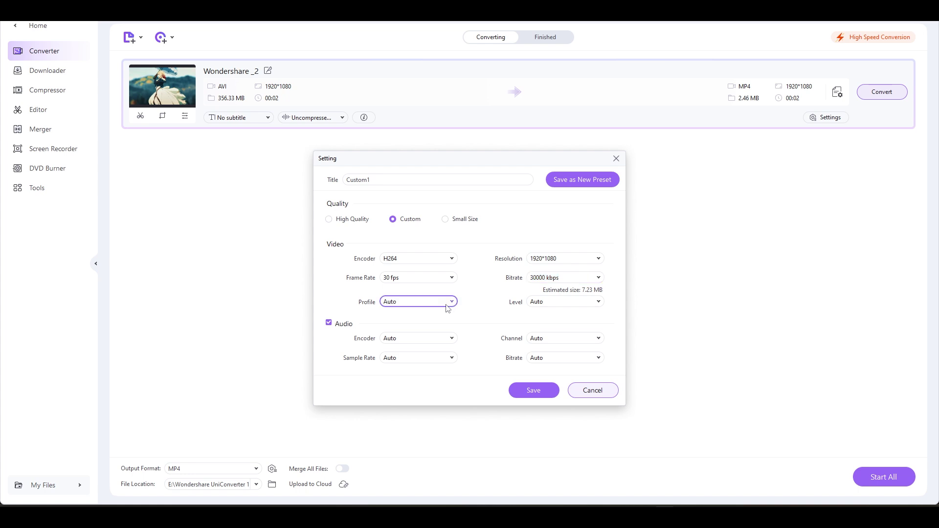
{"action": "left_click", "coordinate": [446, 338]}
{"action": "left_click", "coordinate": [585, 302]}
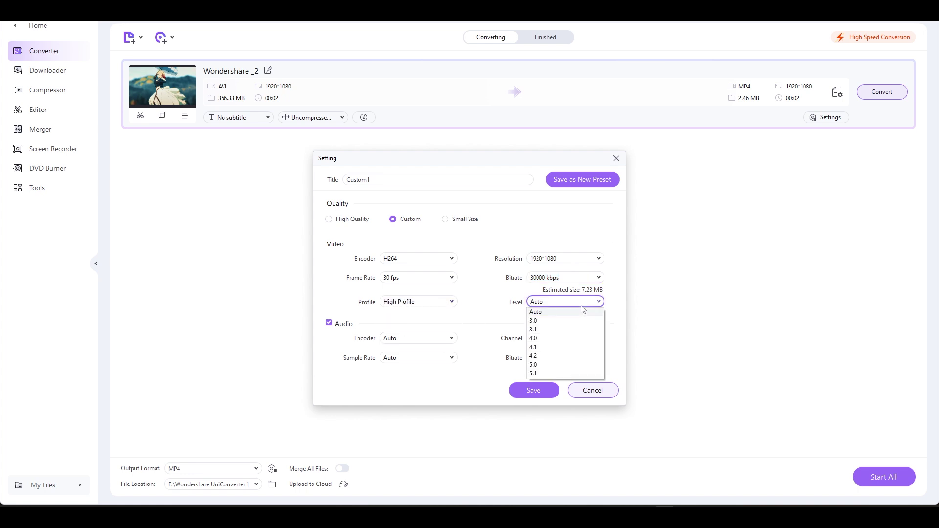
{"action": "left_click", "coordinate": [585, 303]}
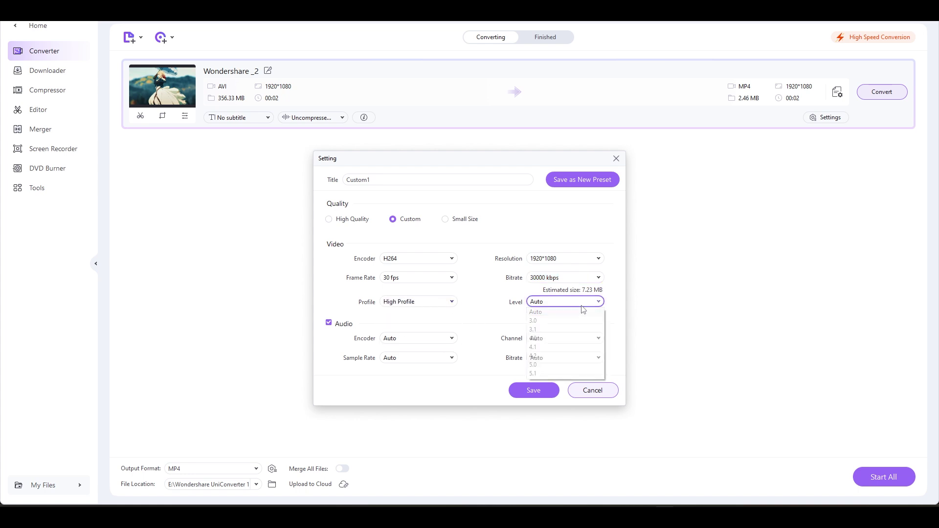
{"action": "left_click", "coordinate": [538, 390]}
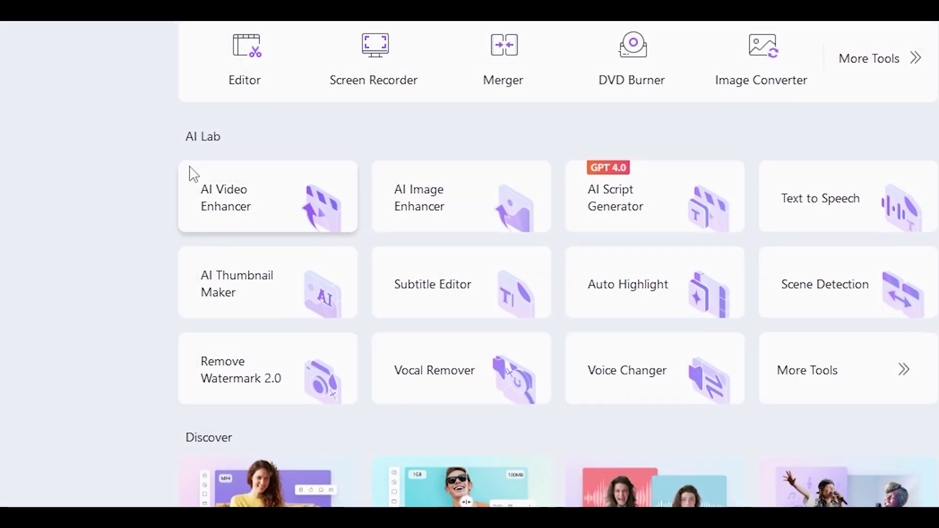
Export the clip from AI Video Enhancer using AI Upscaler at 2X (3840×2160).
{"action": "left_click", "coordinate": [346, 236]}
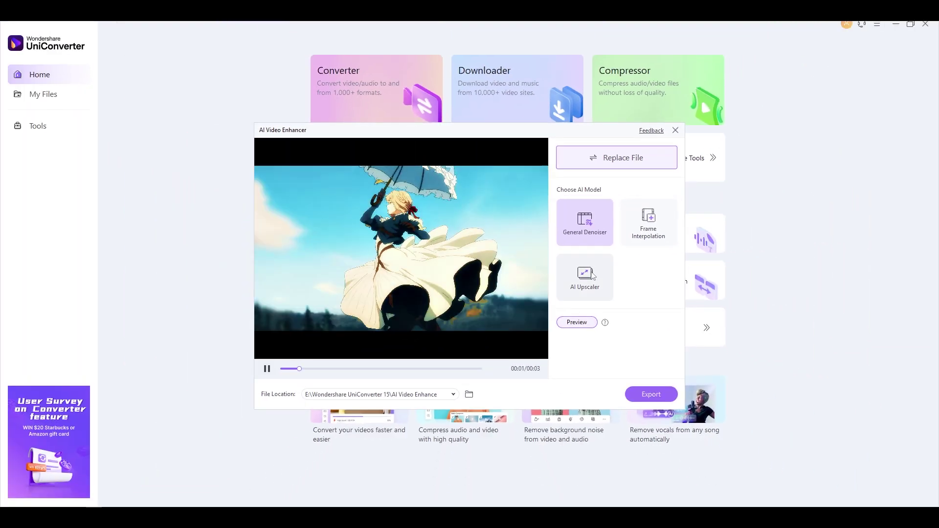
{"action": "left_click", "coordinate": [704, 274]}
{"action": "left_click", "coordinate": [602, 334]}
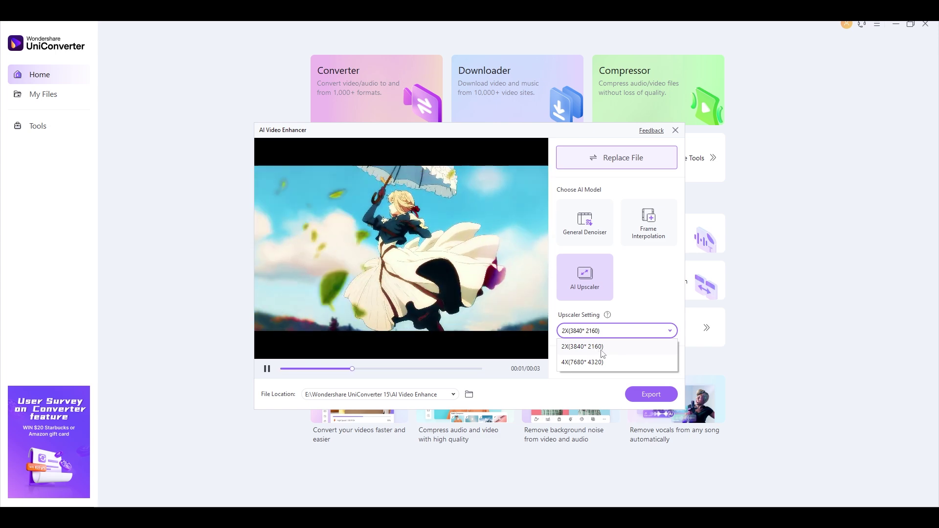
{"action": "left_click", "coordinate": [604, 347]}
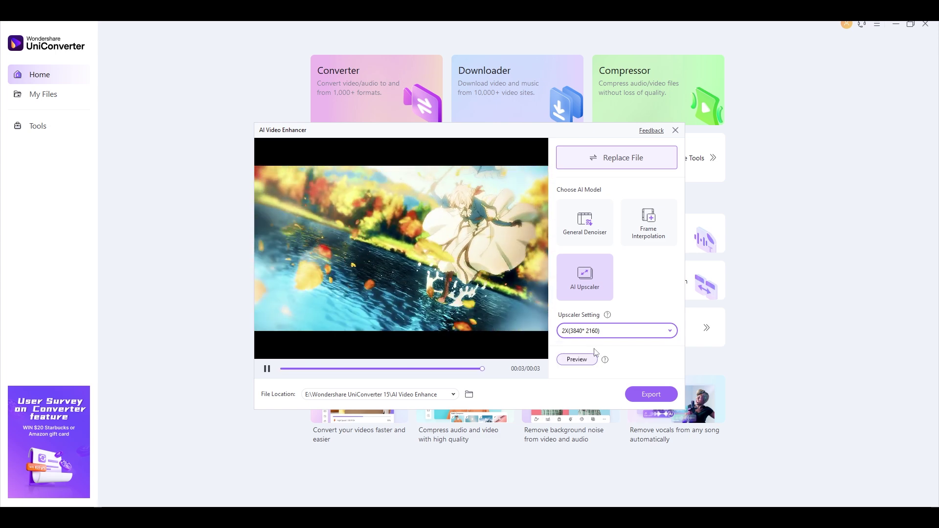
{"action": "left_click", "coordinate": [616, 331]}
{"action": "left_click", "coordinate": [600, 363]}
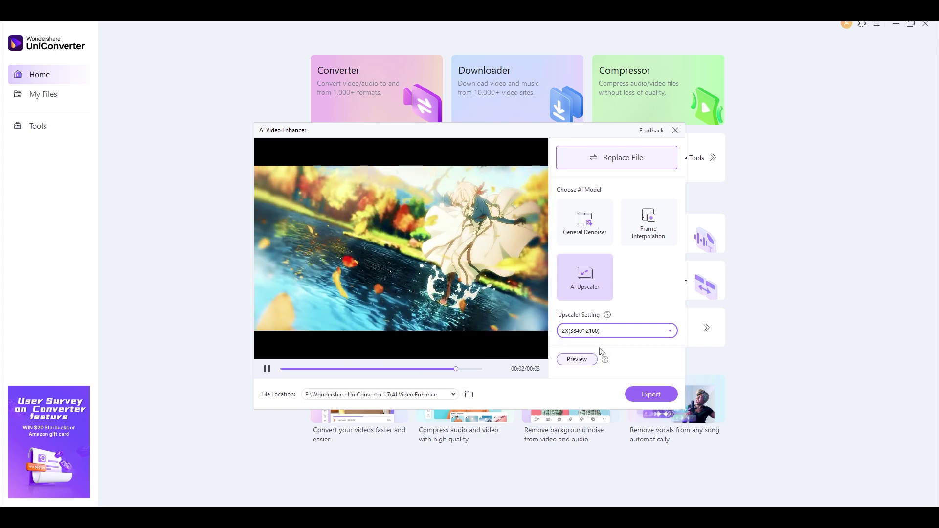
{"action": "left_click", "coordinate": [651, 394]}
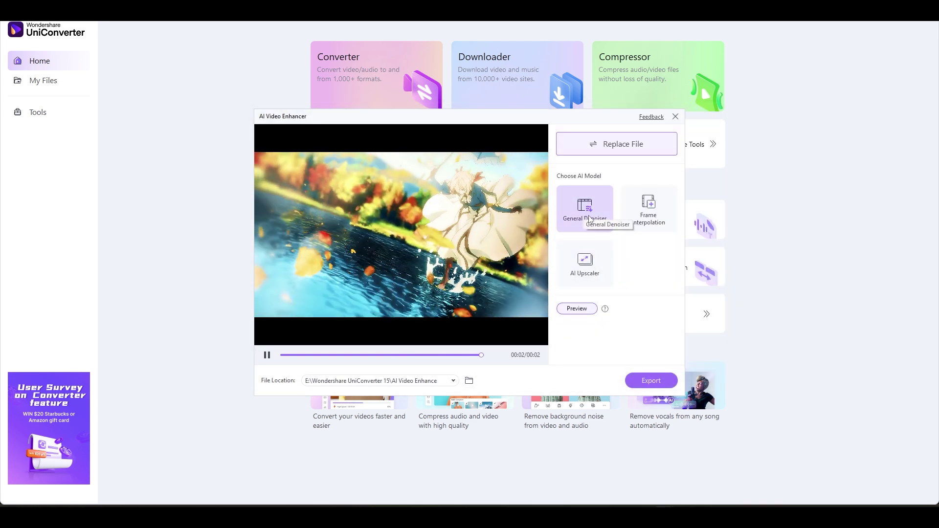
Export the clip denoised with the General Denoiser model.
{"action": "left_click", "coordinate": [652, 381]}
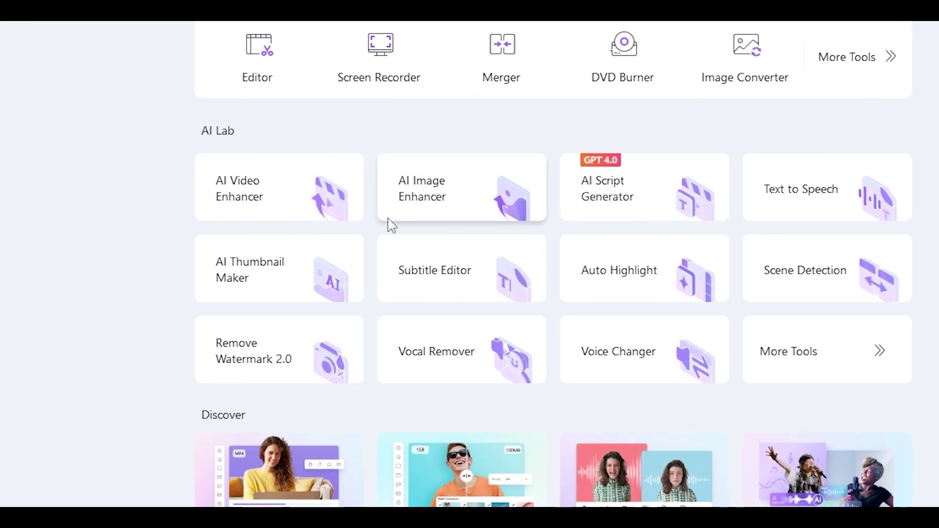
Add the anime still to AI Image Enhancer and switch it to the AI Upscaler model.
{"action": "left_click", "coordinate": [450, 208]}
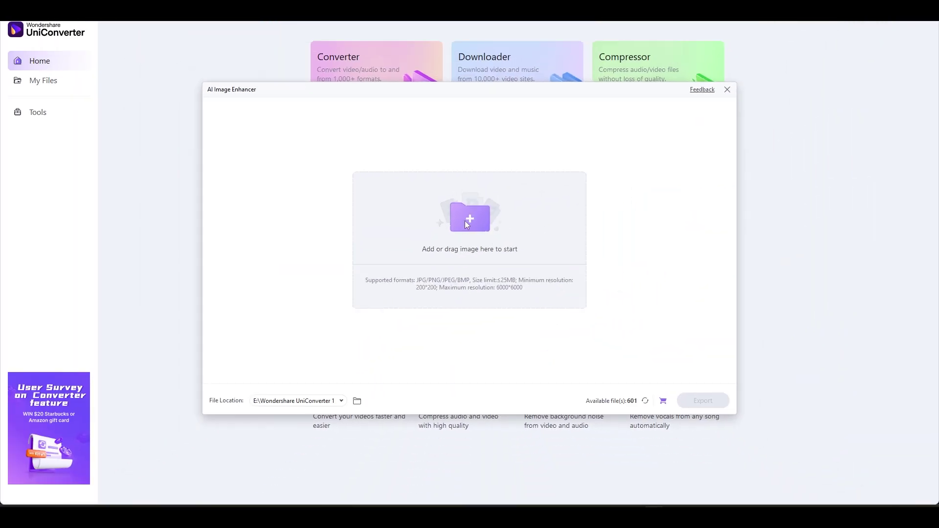
{"action": "left_click", "coordinate": [466, 226]}
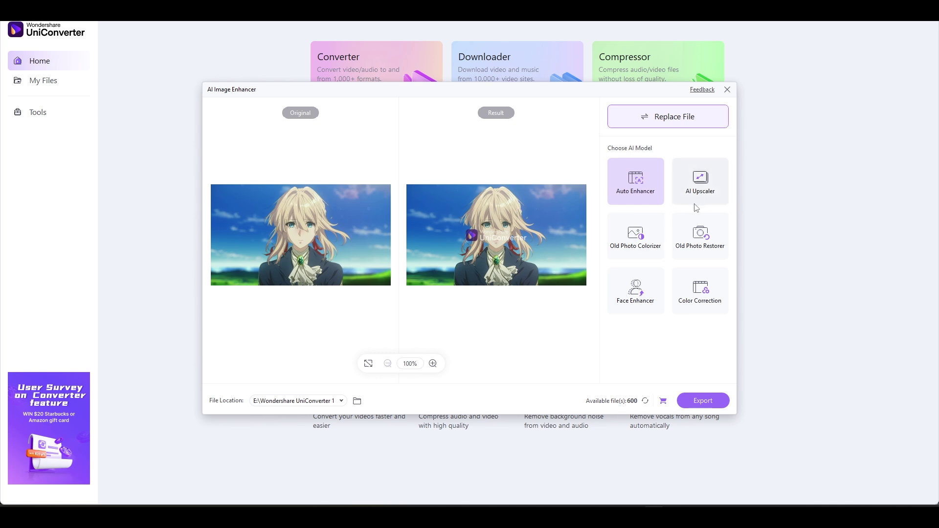
{"action": "left_click", "coordinate": [700, 182]}
{"action": "left_click", "coordinate": [512, 284]}
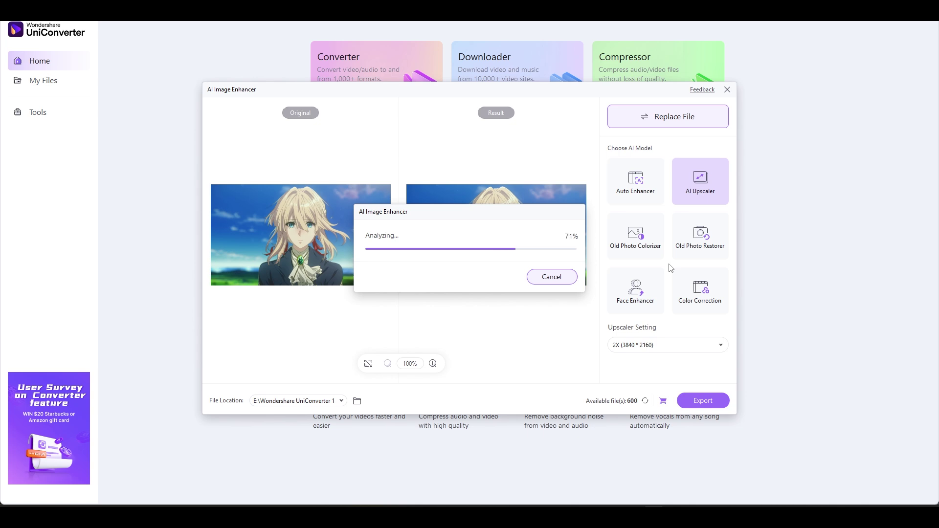
{"action": "left_click", "coordinate": [680, 348]}
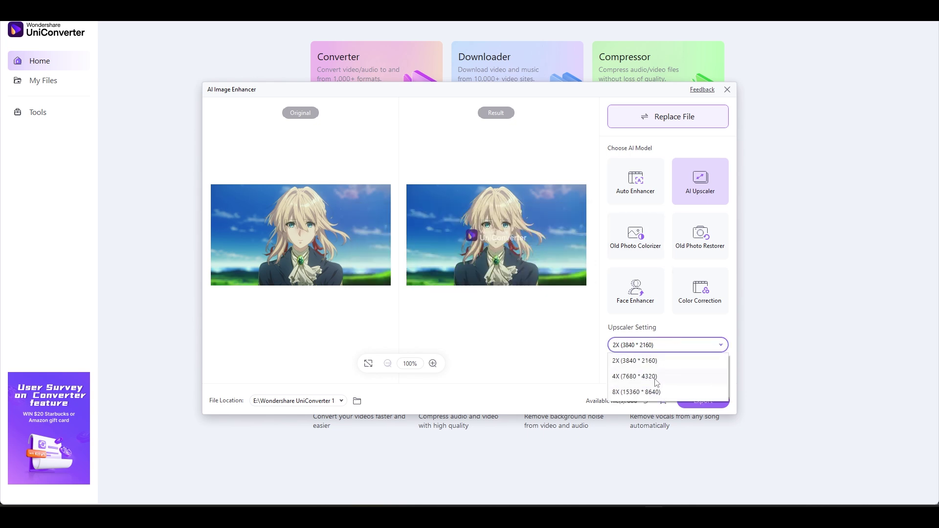
Export the anime still upscaled at 8X (15360×8640).
{"action": "left_click", "coordinate": [636, 391]}
{"action": "left_click", "coordinate": [499, 281]}
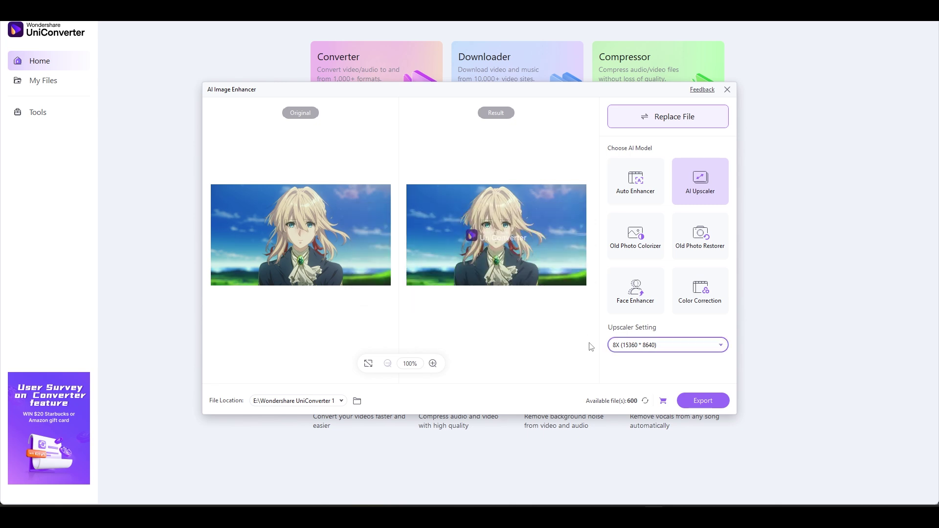
{"action": "left_click", "coordinate": [694, 398]}
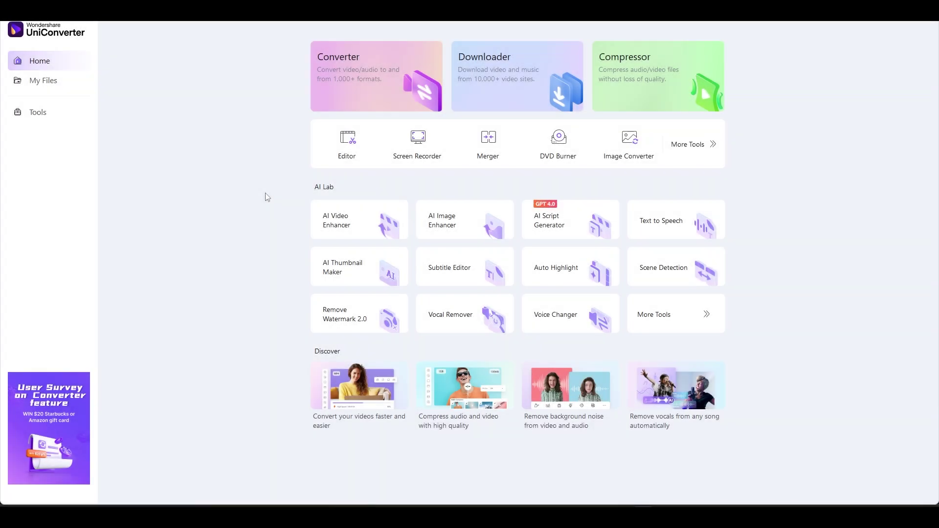
Load the first mp4 clip, Wondershare _2 (2), into the Editor's Trim tool.
{"action": "left_click", "coordinate": [352, 140]}
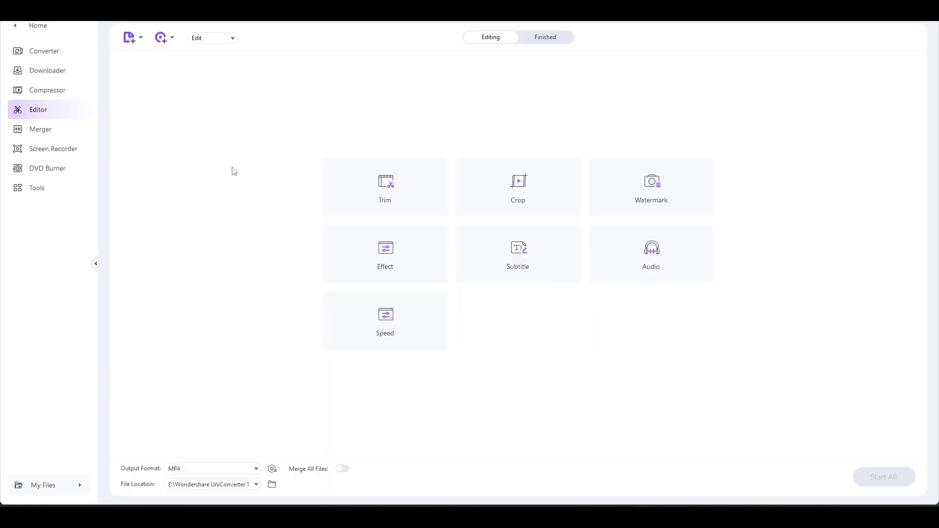
{"action": "left_click", "coordinate": [385, 178]}
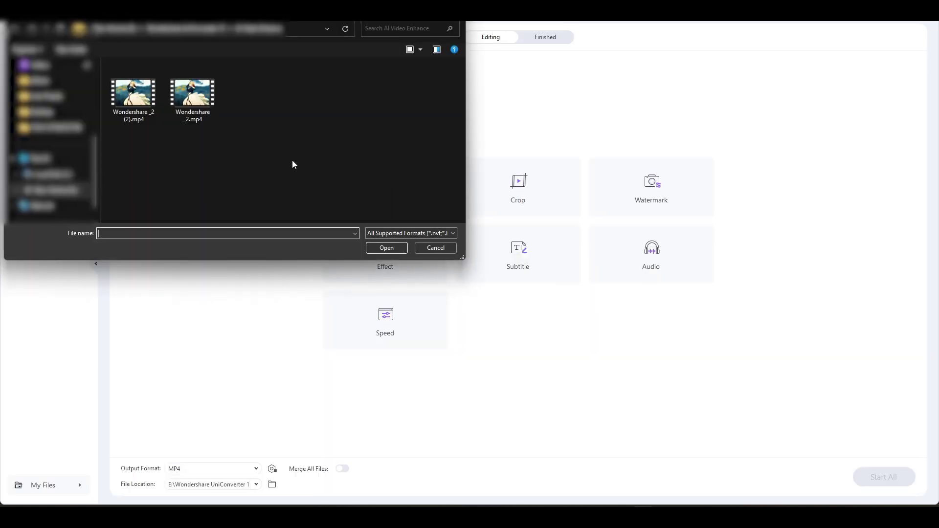
{"action": "left_click", "coordinate": [133, 93]}
{"action": "left_click", "coordinate": [386, 248]}
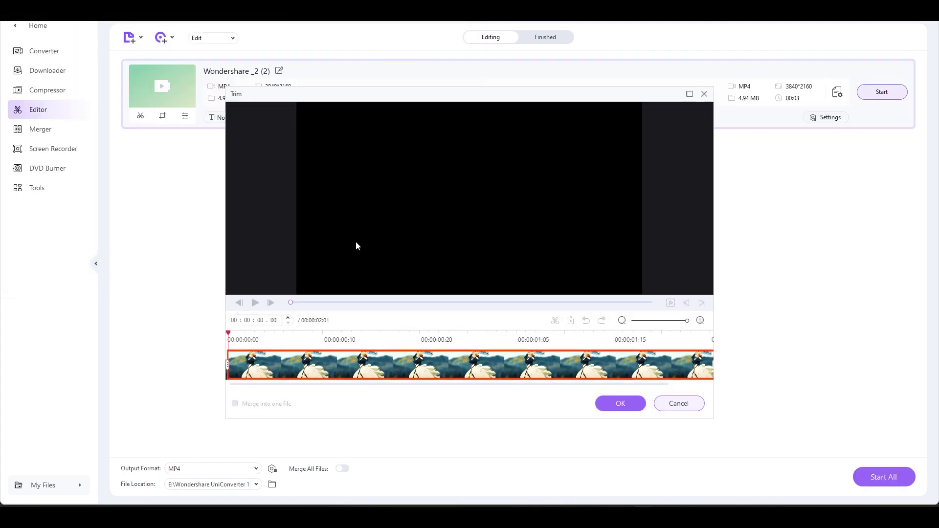
Split the clip near 00:00:01.03, delete the opening section and apply the trim.
{"action": "left_click", "coordinate": [440, 343]}
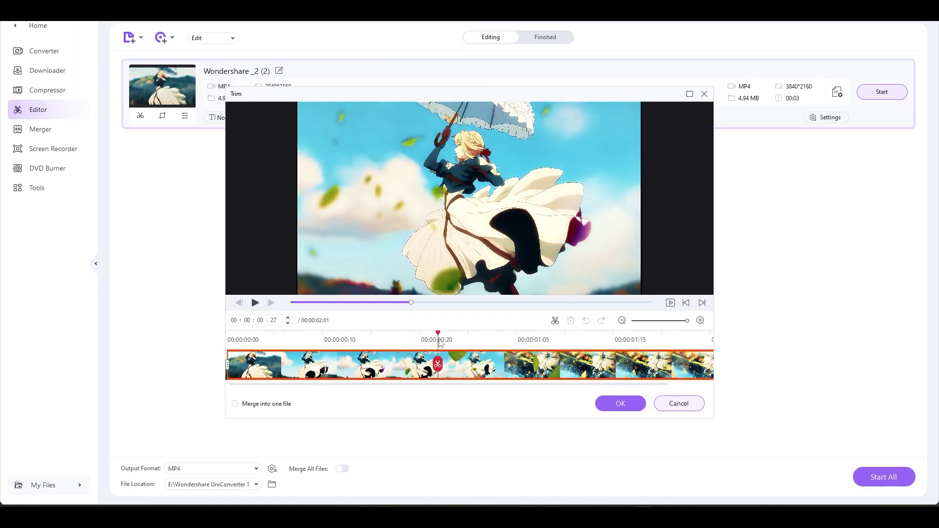
{"action": "key", "text": "space"}
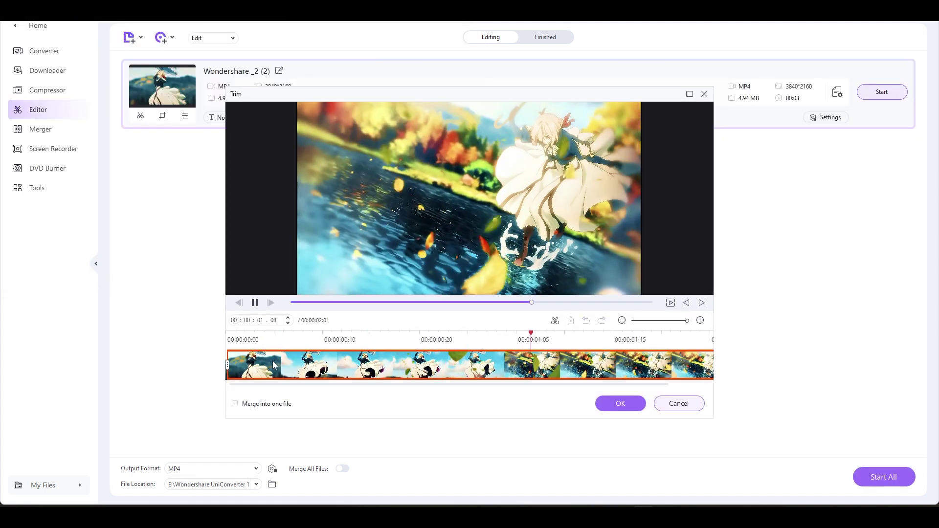
{"action": "left_click_drag", "start_coordinate": [497, 362], "coordinate": [484, 362]}
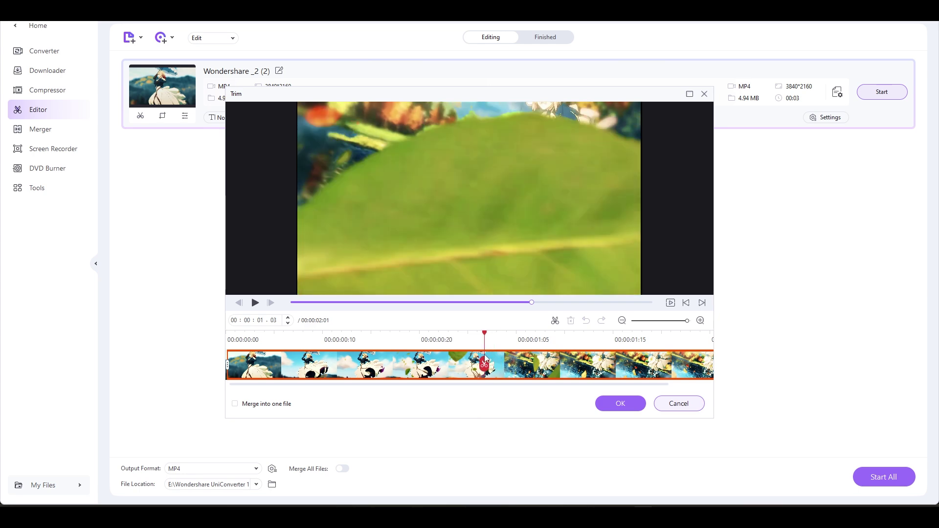
{"action": "left_click", "coordinate": [484, 365]}
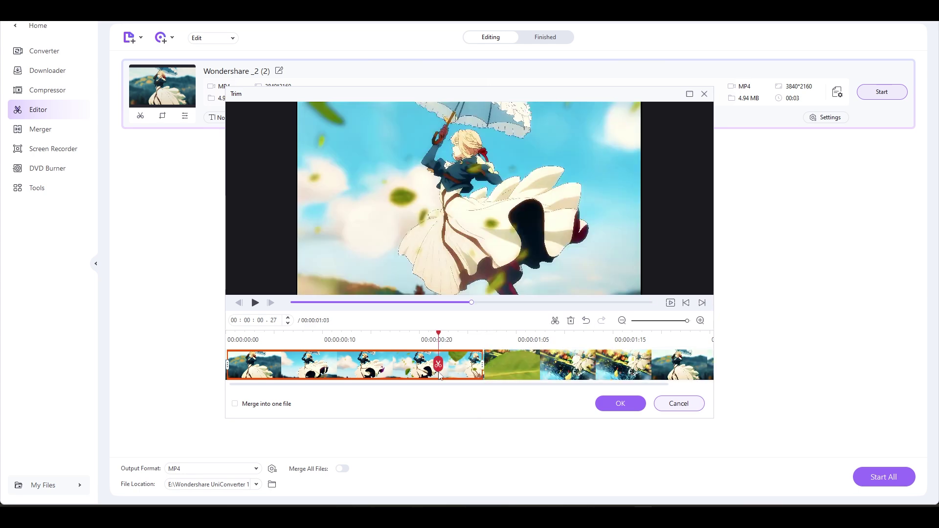
{"action": "left_click", "coordinate": [438, 374]}
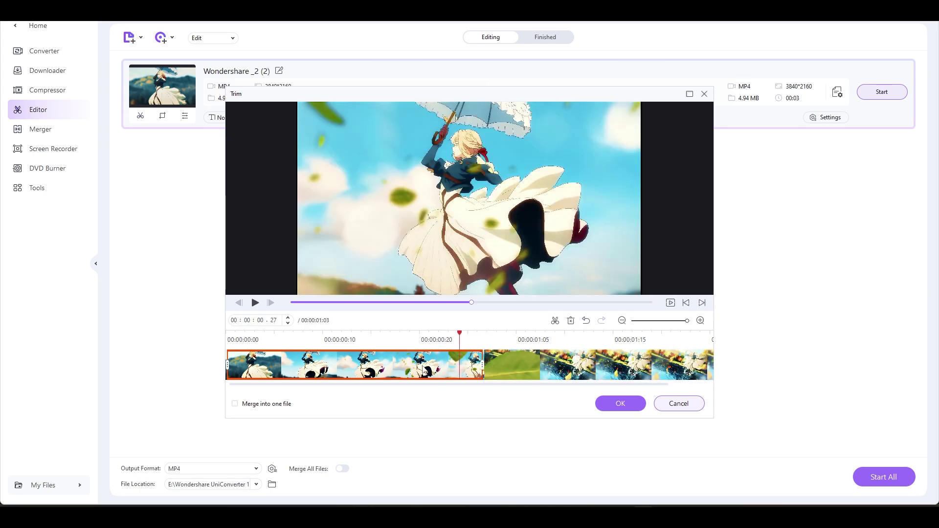
{"action": "key", "text": "Delete"}
{"action": "left_click", "coordinate": [606, 408]}
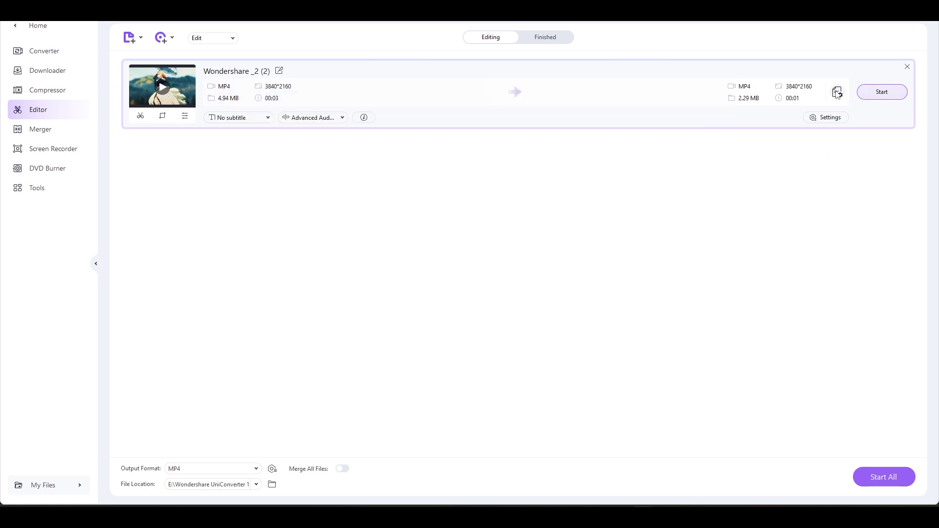
Save the trimmed clip's output settings as H264, 120000 kbps bitrate and 30 fps.
{"action": "left_click", "coordinate": [836, 93]}
{"action": "left_click", "coordinate": [878, 134]}
{"action": "left_click", "coordinate": [826, 117]}
{"action": "left_click", "coordinate": [456, 224]}
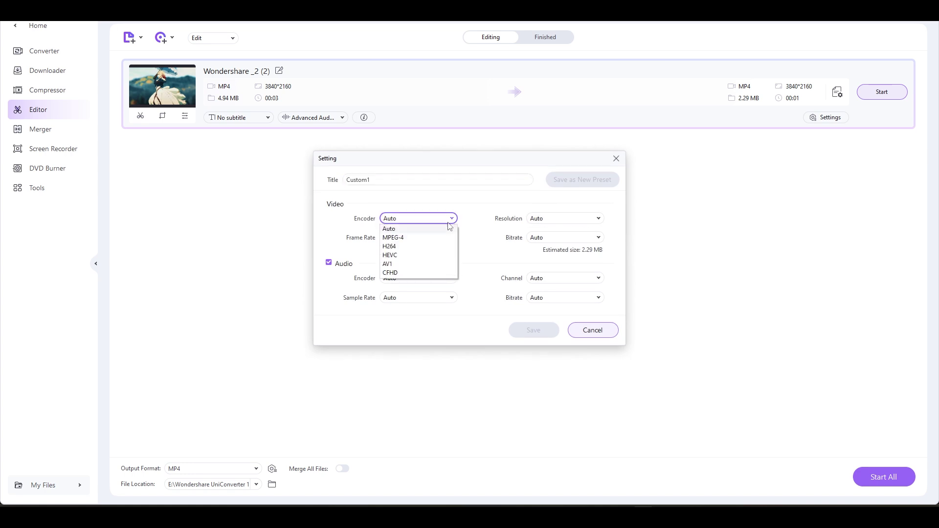
{"action": "left_click", "coordinate": [496, 215]}
{"action": "left_click", "coordinate": [583, 237]}
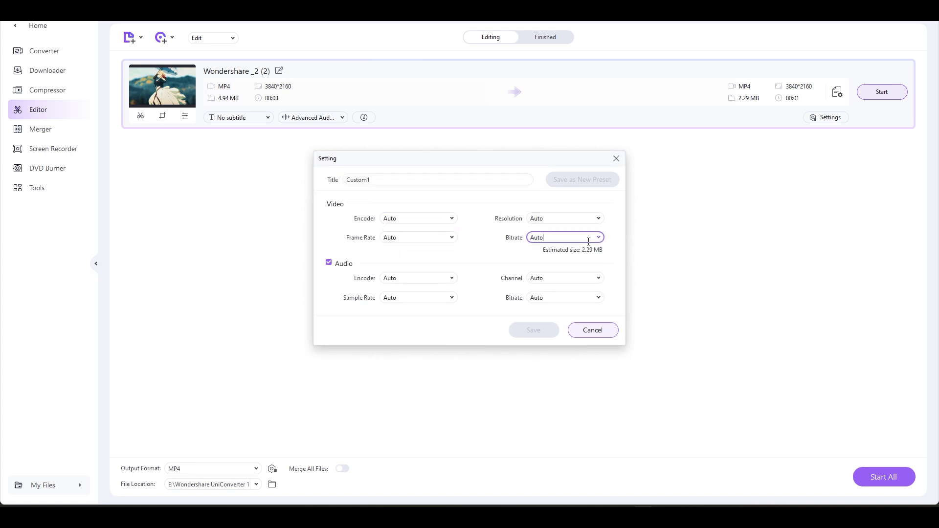
{"action": "left_click", "coordinate": [598, 238]}
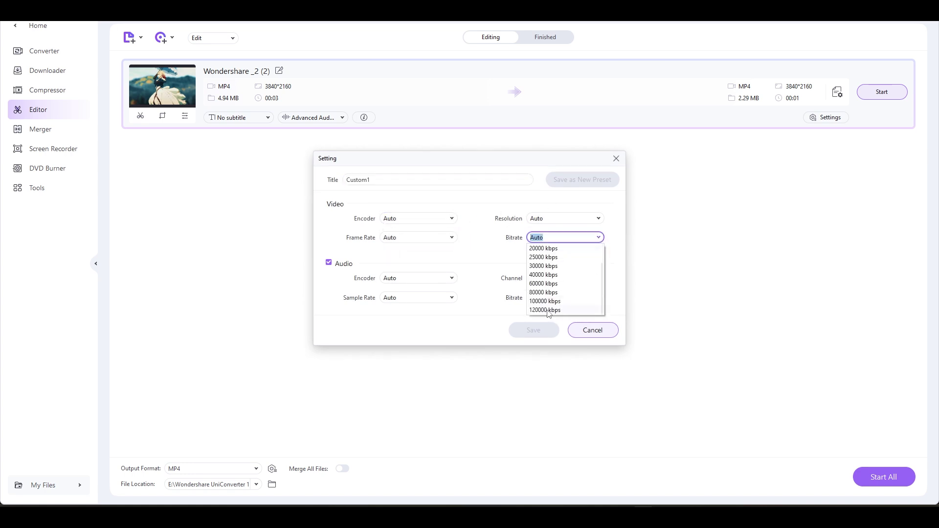
{"action": "left_click", "coordinate": [547, 310]}
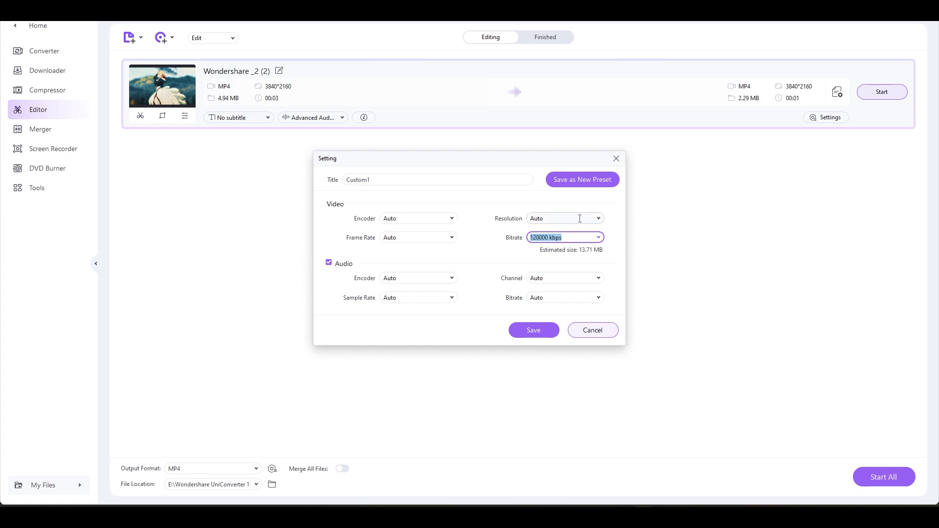
{"action": "left_click", "coordinate": [445, 224]}
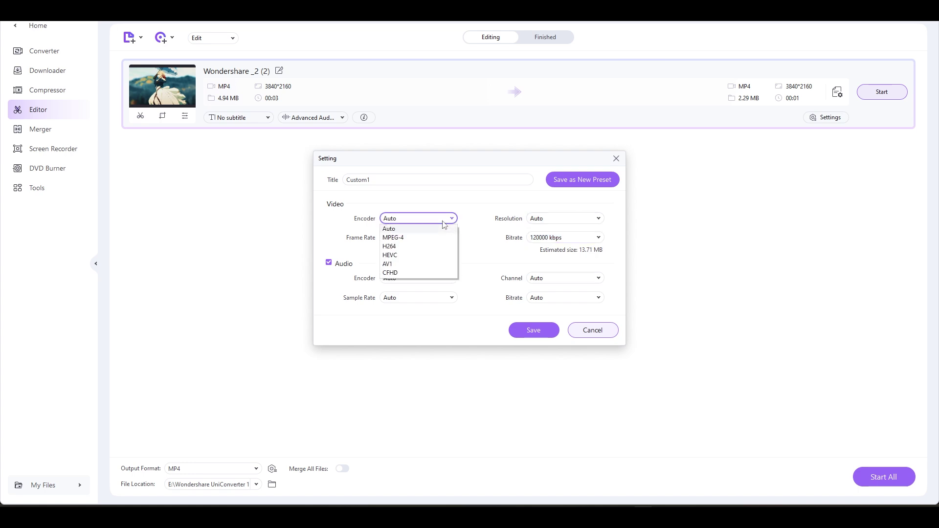
{"action": "left_click", "coordinate": [395, 247]}
{"action": "left_click", "coordinate": [418, 239]}
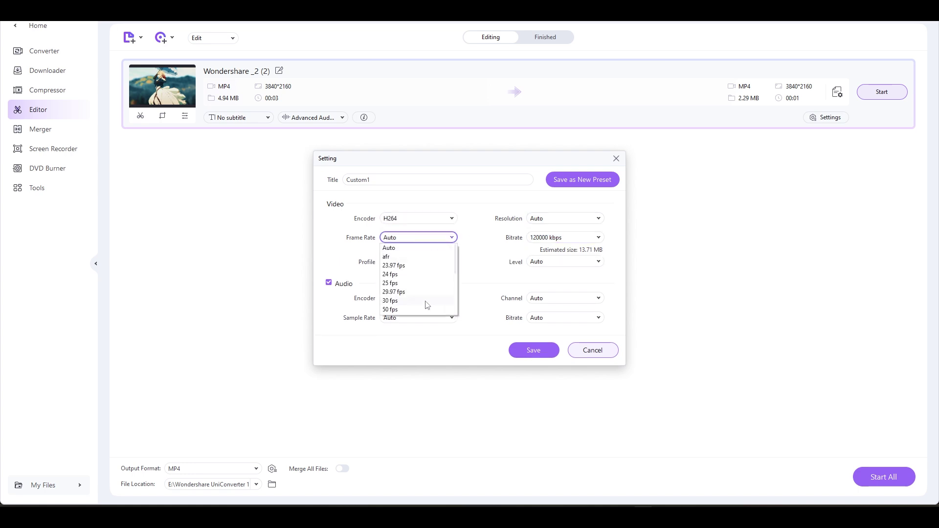
{"action": "left_click", "coordinate": [404, 275]}
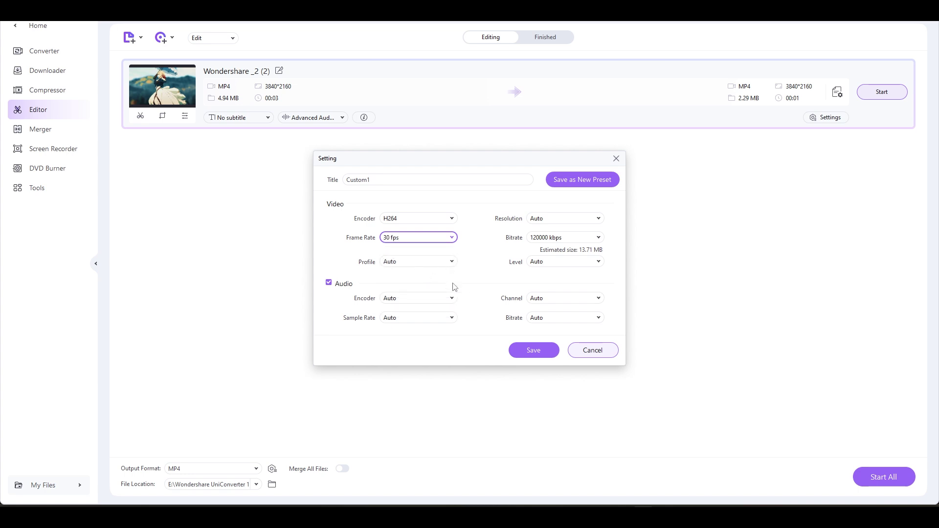
{"action": "left_click", "coordinate": [533, 352]}
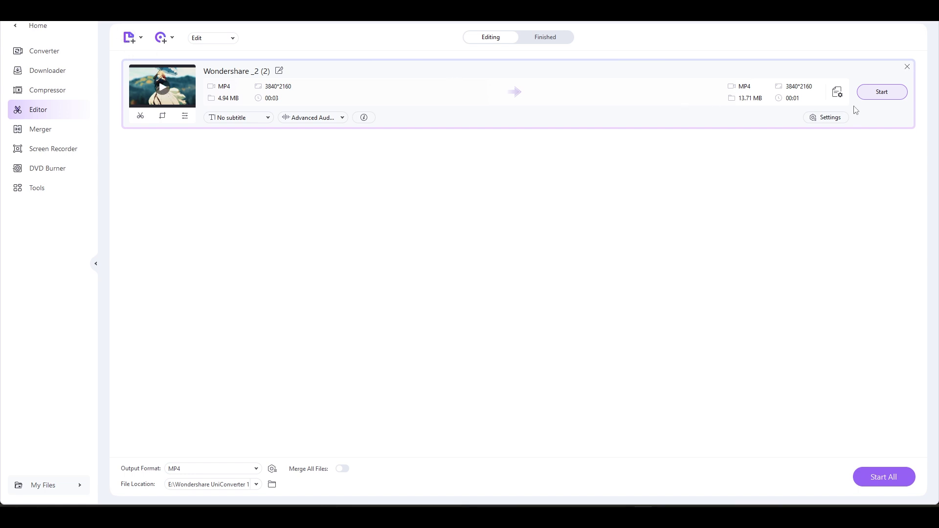
Start converting the trimmed clip to MP4.
{"action": "left_click", "coordinate": [889, 100]}
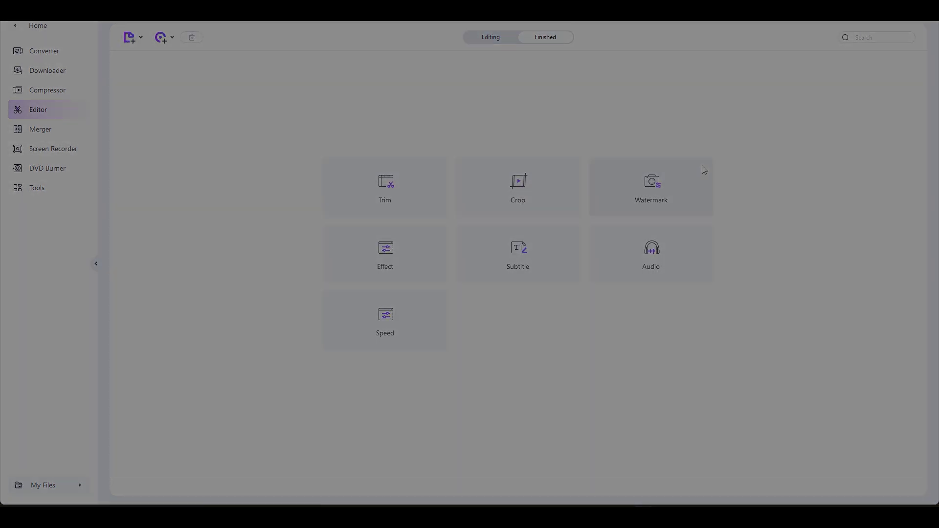